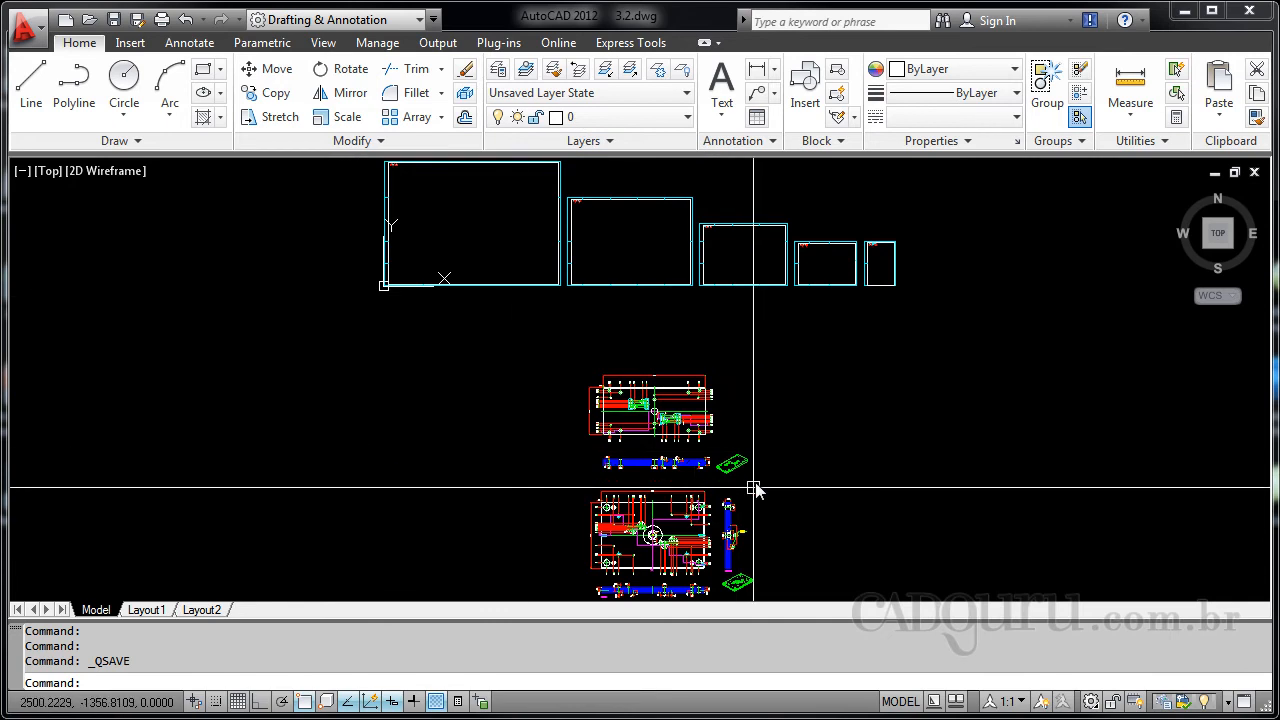
mouse_move(751, 491)
middle_down()
mouse_move(751, 437)
mouse_move(675, 428)
middle_up()
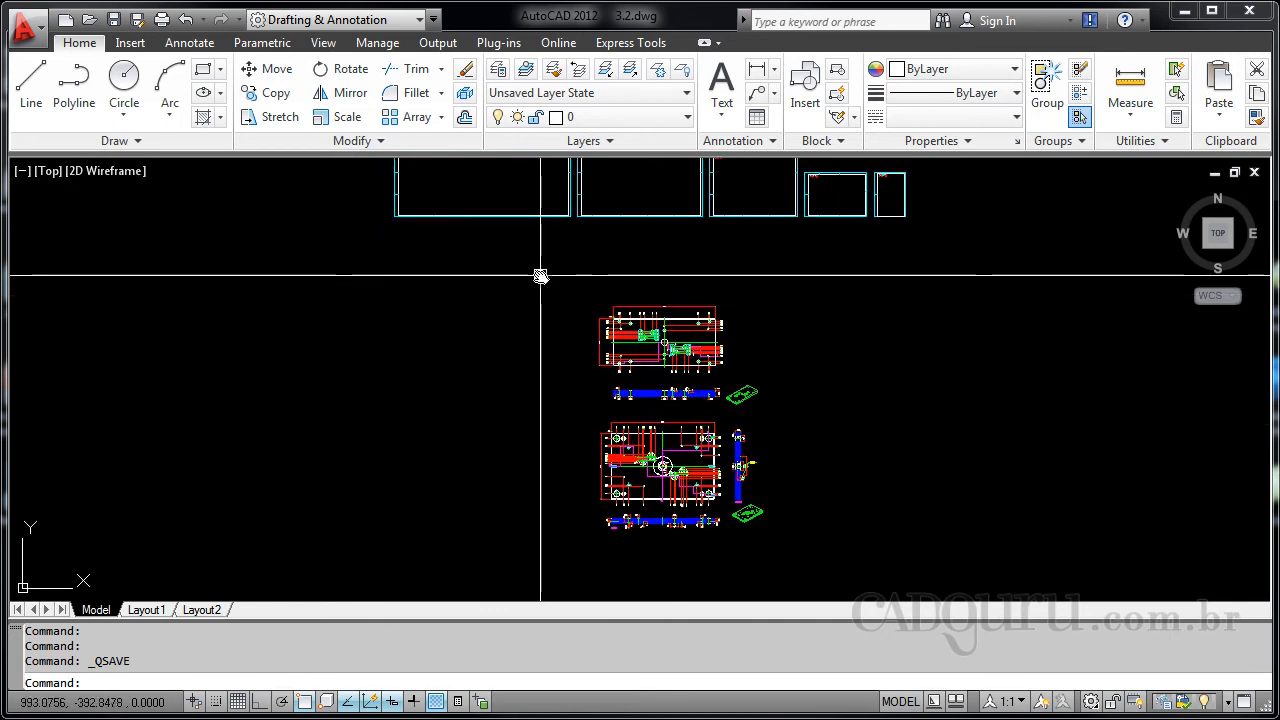
mouse_move(625, 372)
middle_down()
mouse_move(607, 437)
mouse_move(609, 423)
middle_up()
text(m)
key(Return)
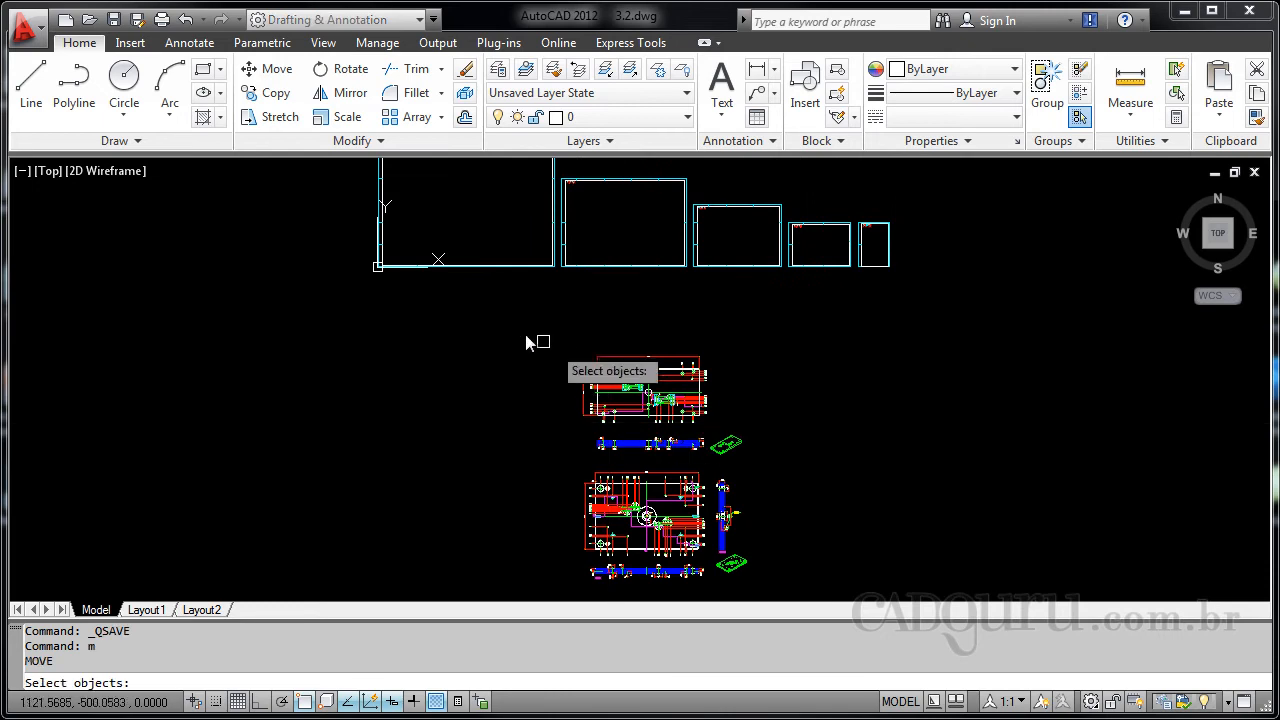
click(528, 328)
click(828, 590)
key(Return)
click(668, 470)
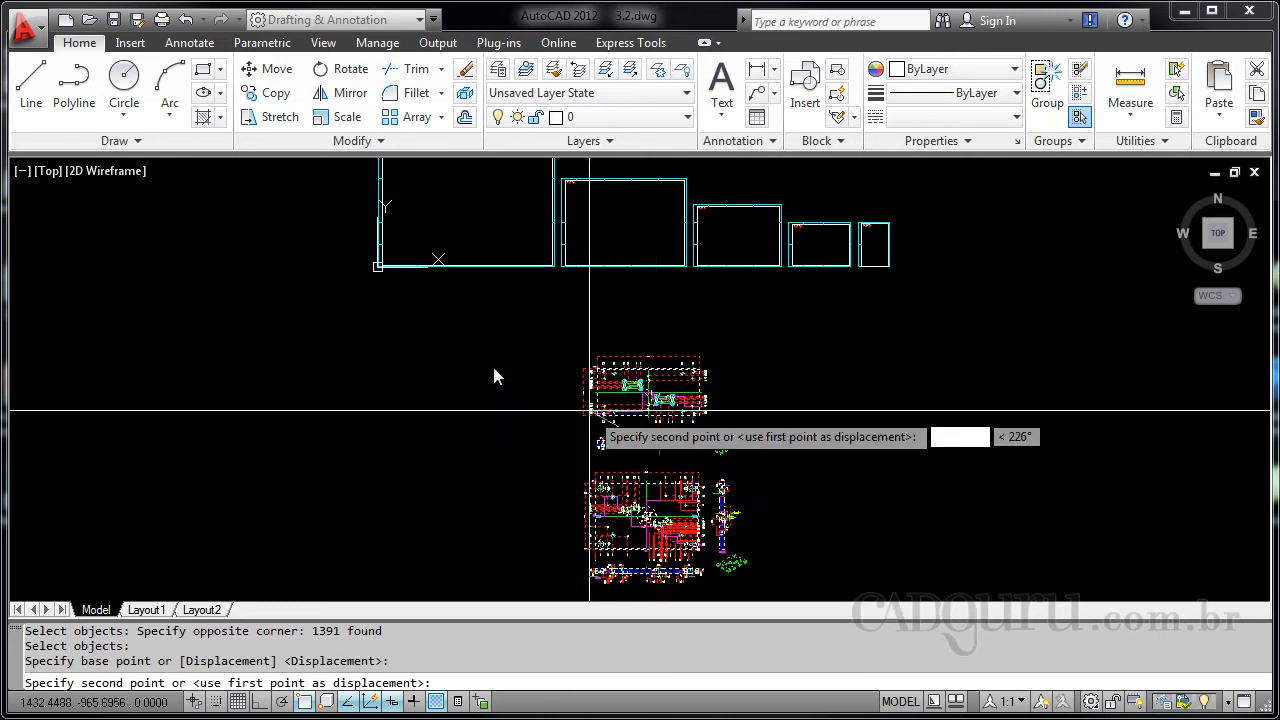
middle_drag(492, 352, 629, 534)
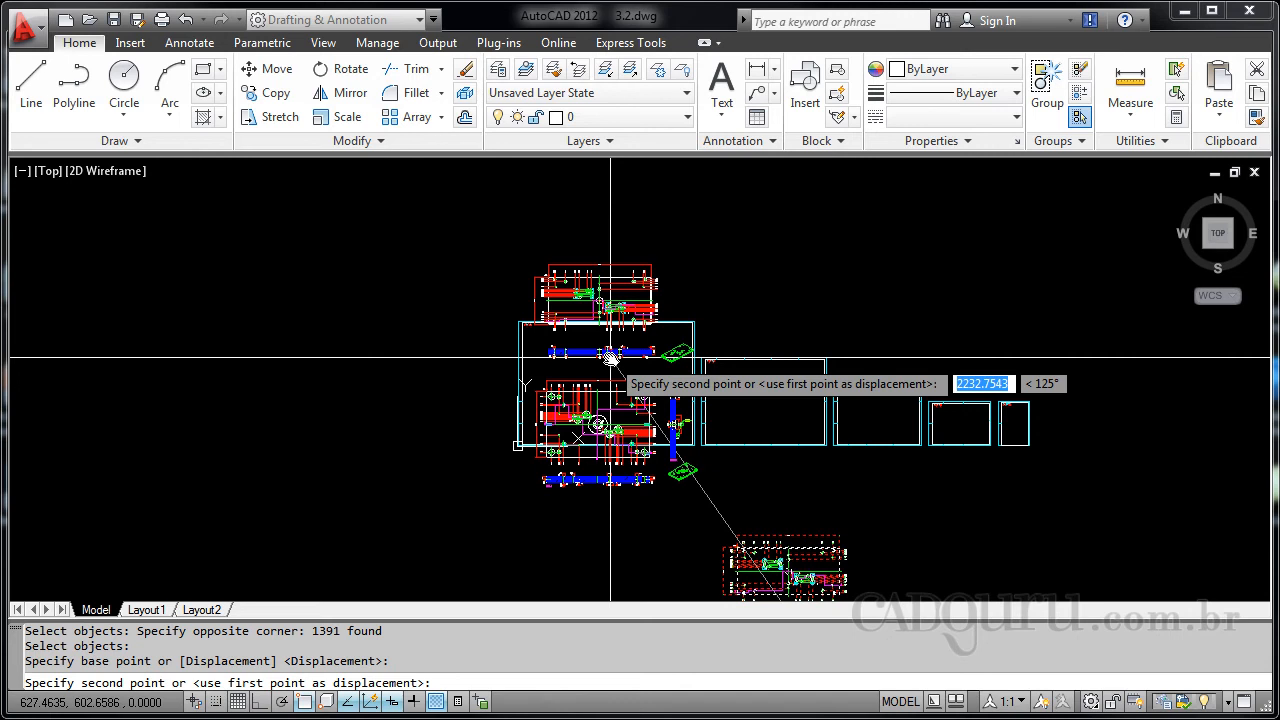
key(Escape)
mouse_move(755, 451)
middle_down()
mouse_move(660, 257)
mouse_move(748, 450)
middle_up()
middle_click(886, 434)
middle_click(886, 434)
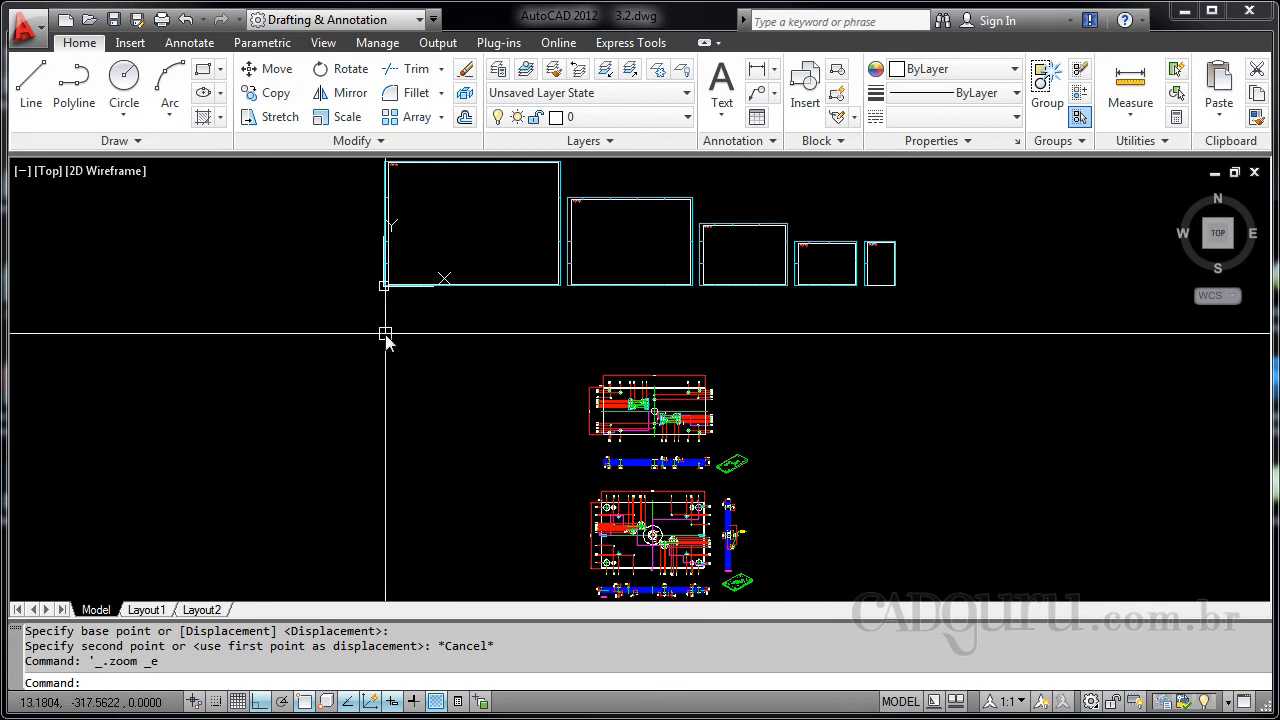
With Ortho off, try to stretch the largest frame upward by its top edge.
middle_drag(395, 206, 383, 303)
key(F8)
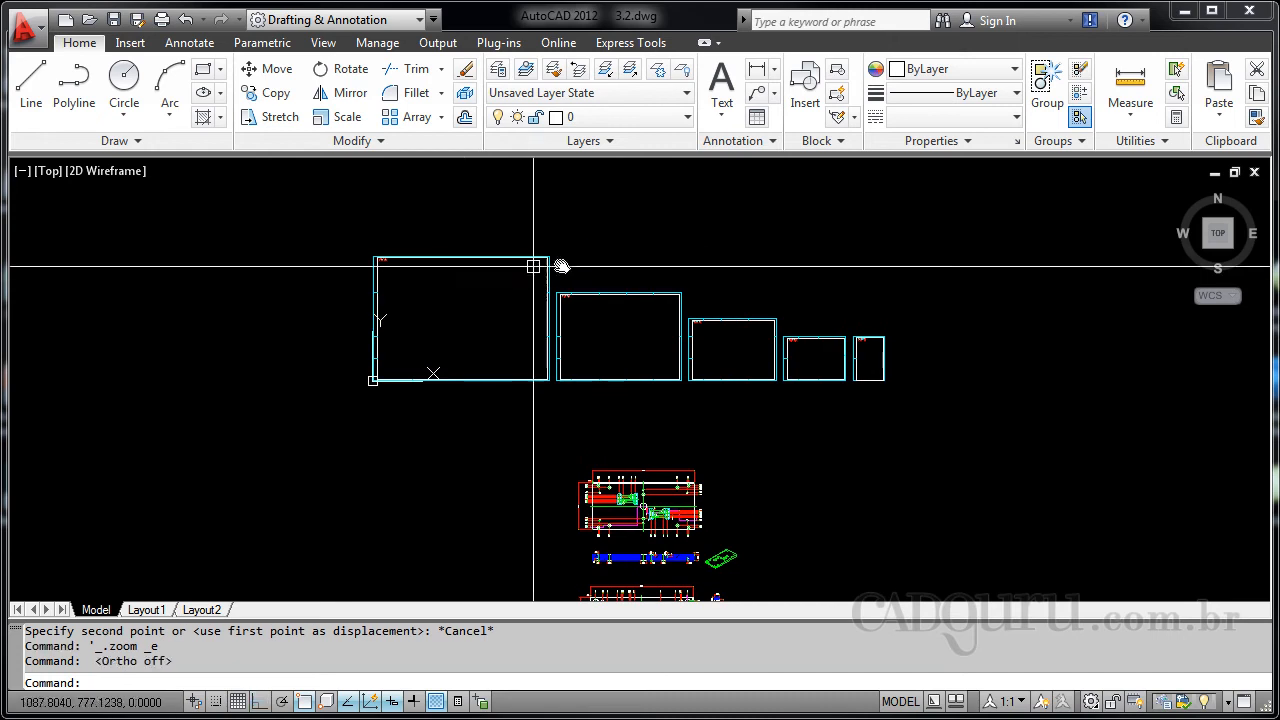
scroll(533, 266, up, 3)
middle_drag(526, 274, 624, 283)
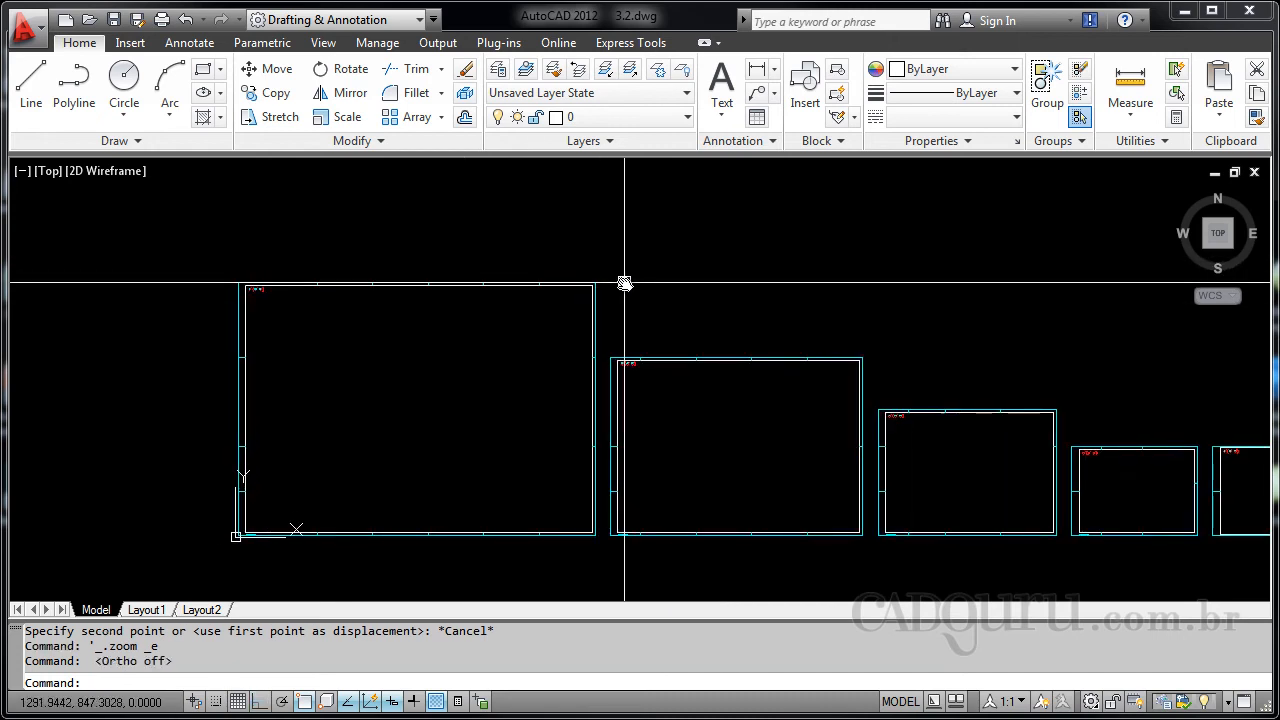
text(s)
key(Return)
click(674, 323)
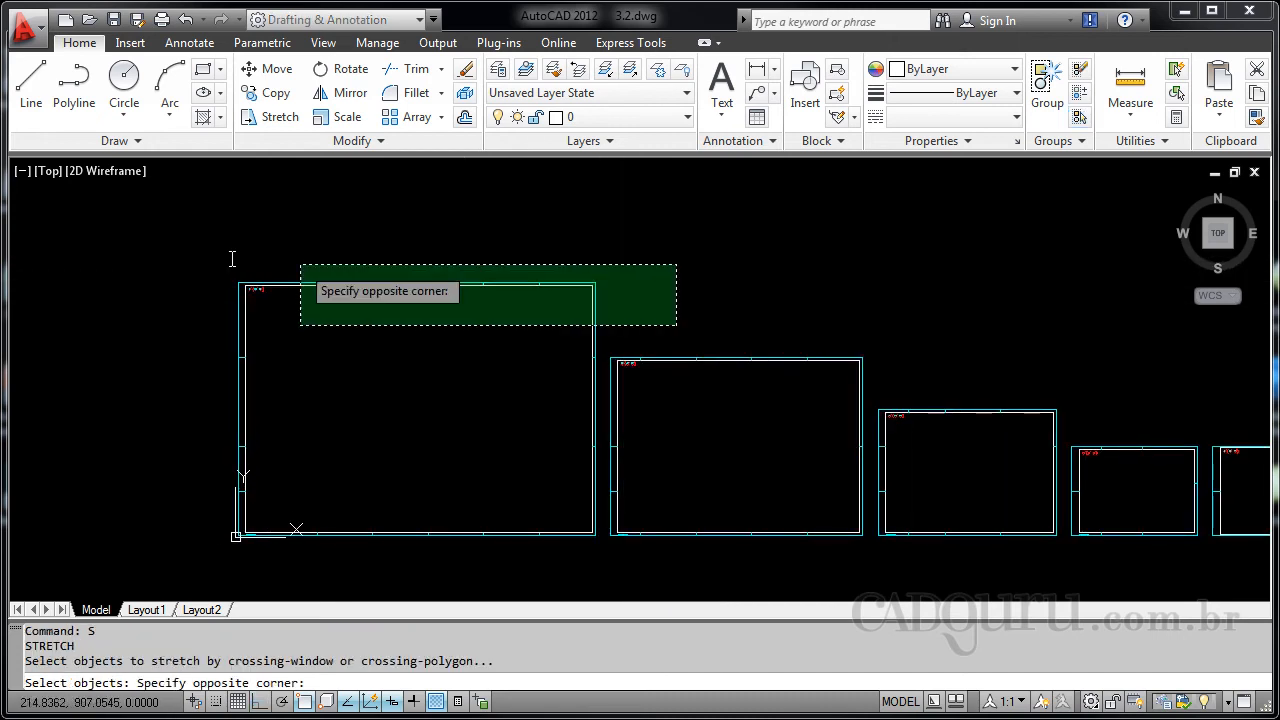
click(200, 252)
click(171, 306)
click(172, 226)
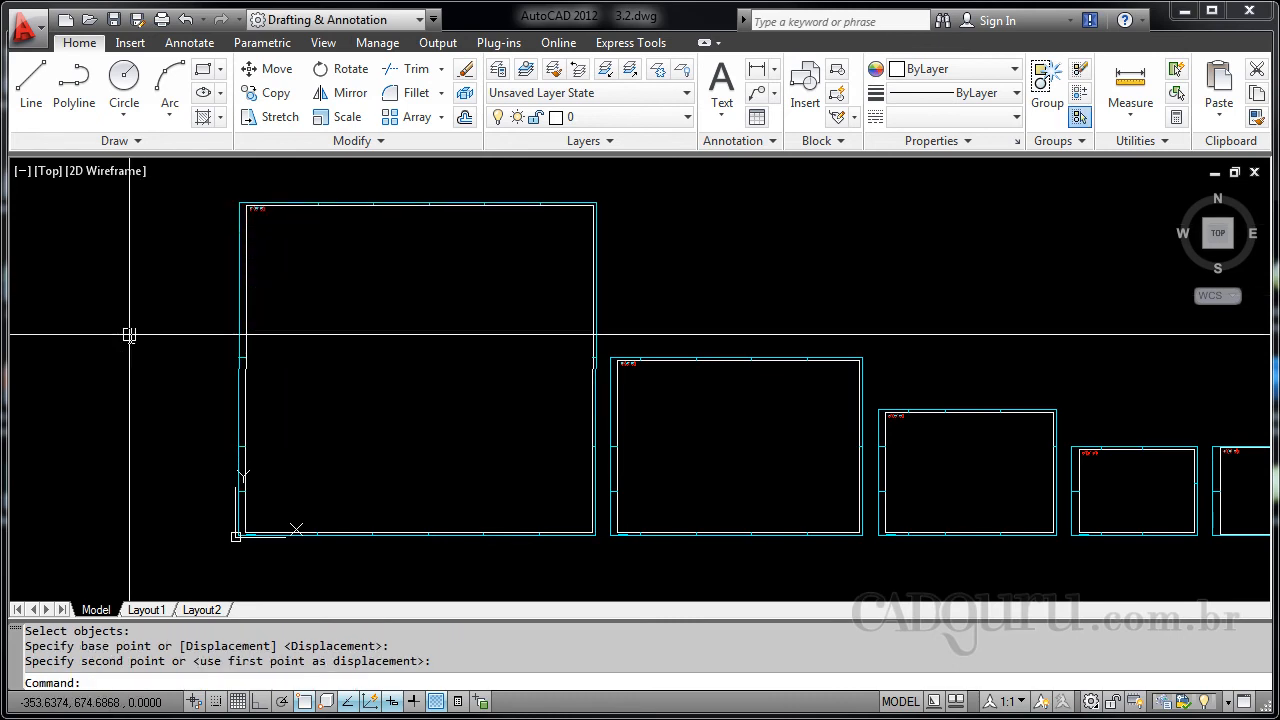
Undo the upward stretch of the largest frame and turn Ortho on.
text(u)
key(Return)
key(F8)
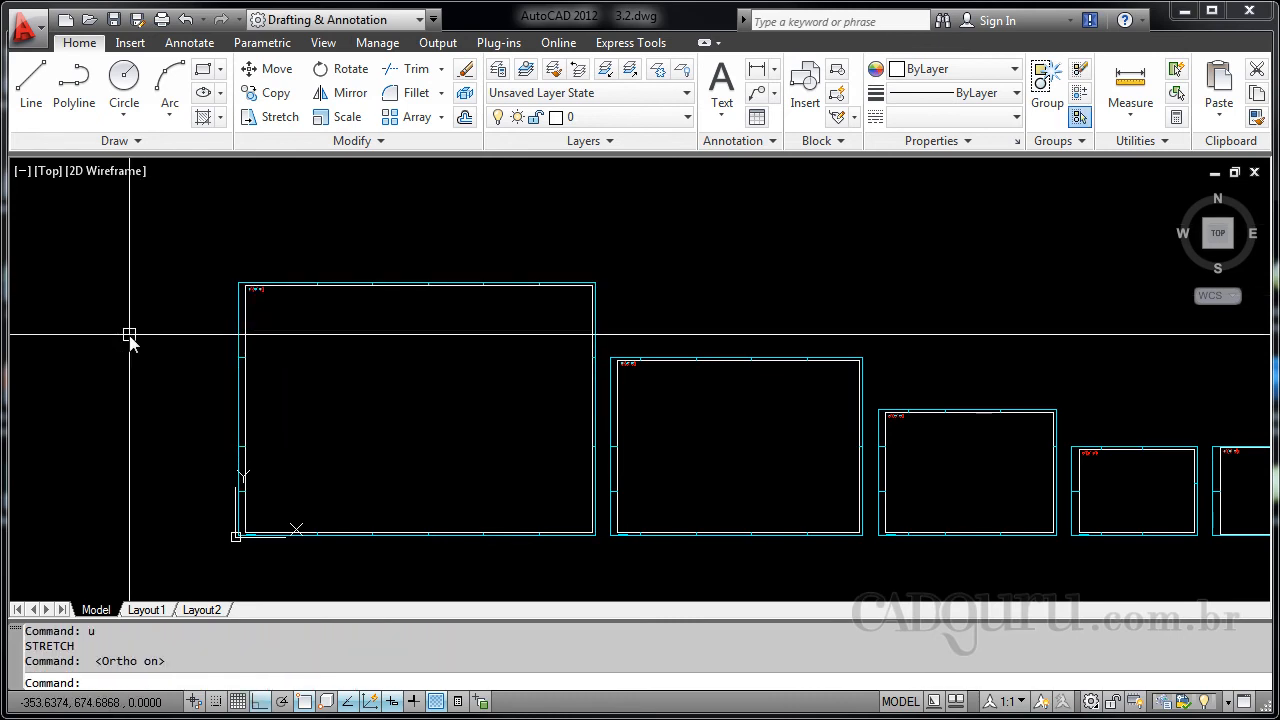
Try to stretch the left side of the largest frame horizontally to the left to widen it.
scroll(410, 318, down, 2)
middle_drag(410, 318, 434, 308)
scroll(457, 277, up, 3)
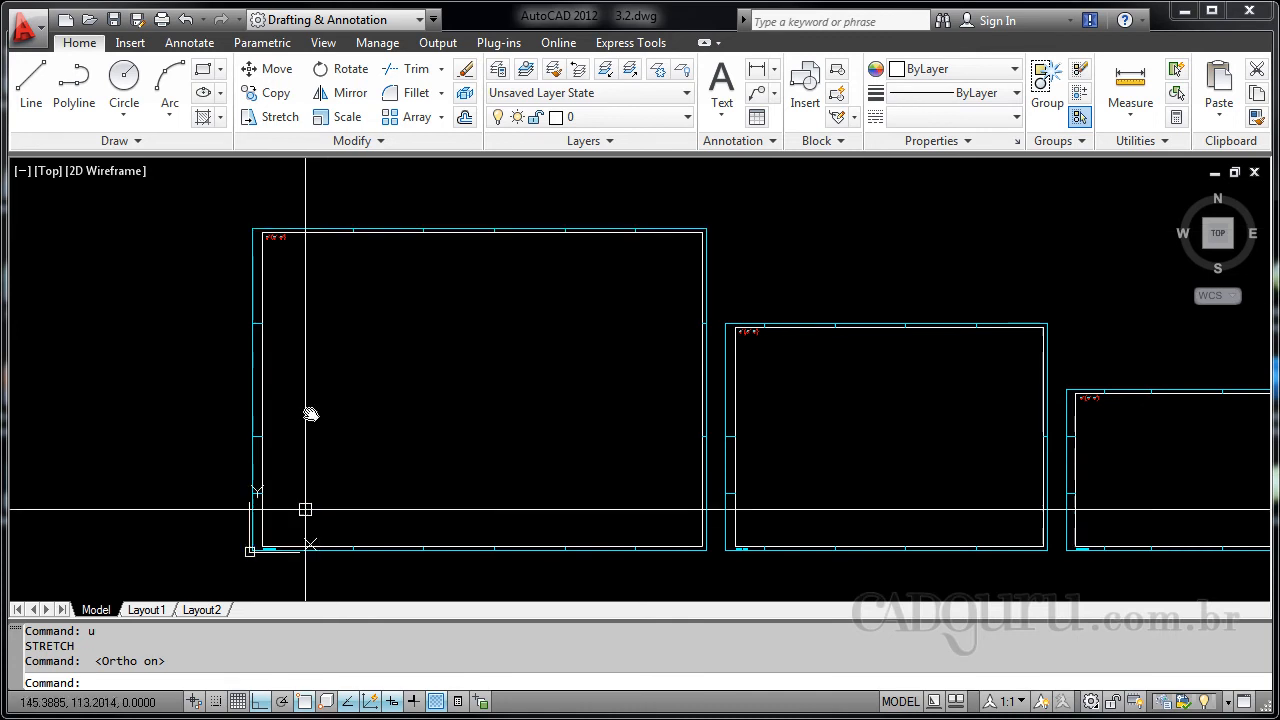
scroll(443, 329, down, 2)
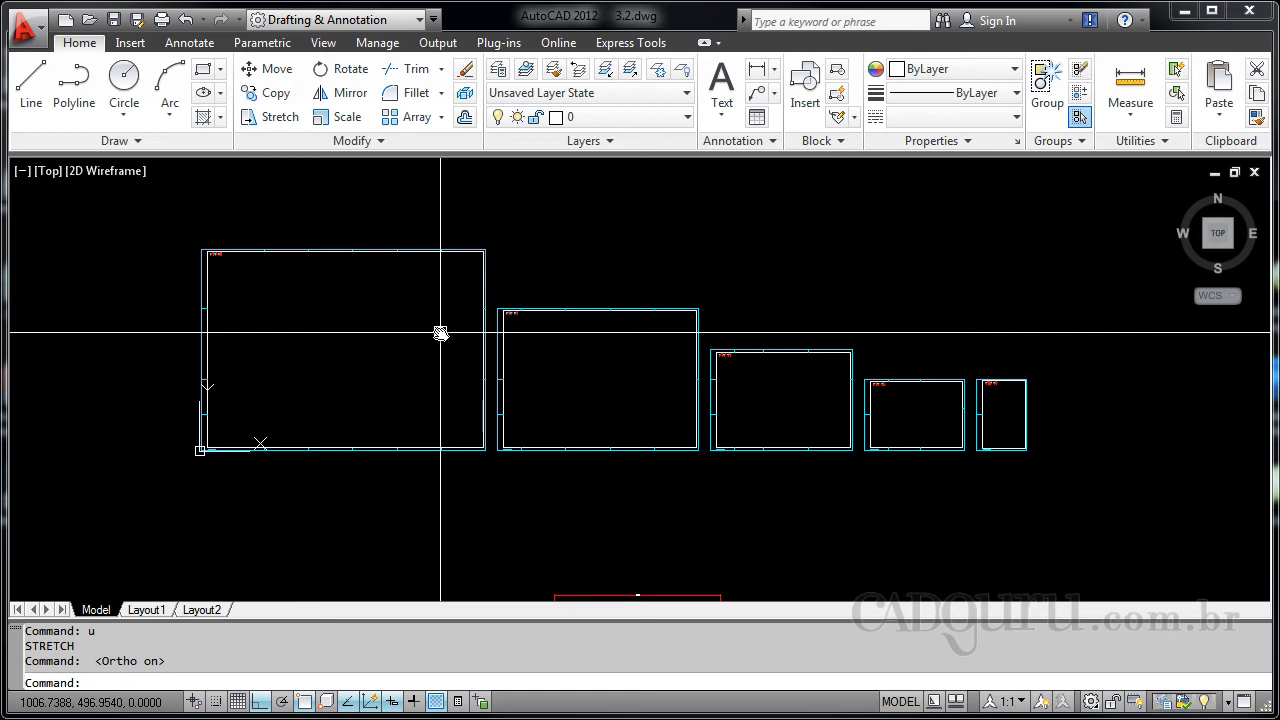
mouse_move(440, 331)
middle_down()
mouse_move(534, 374)
mouse_move(512, 398)
middle_up()
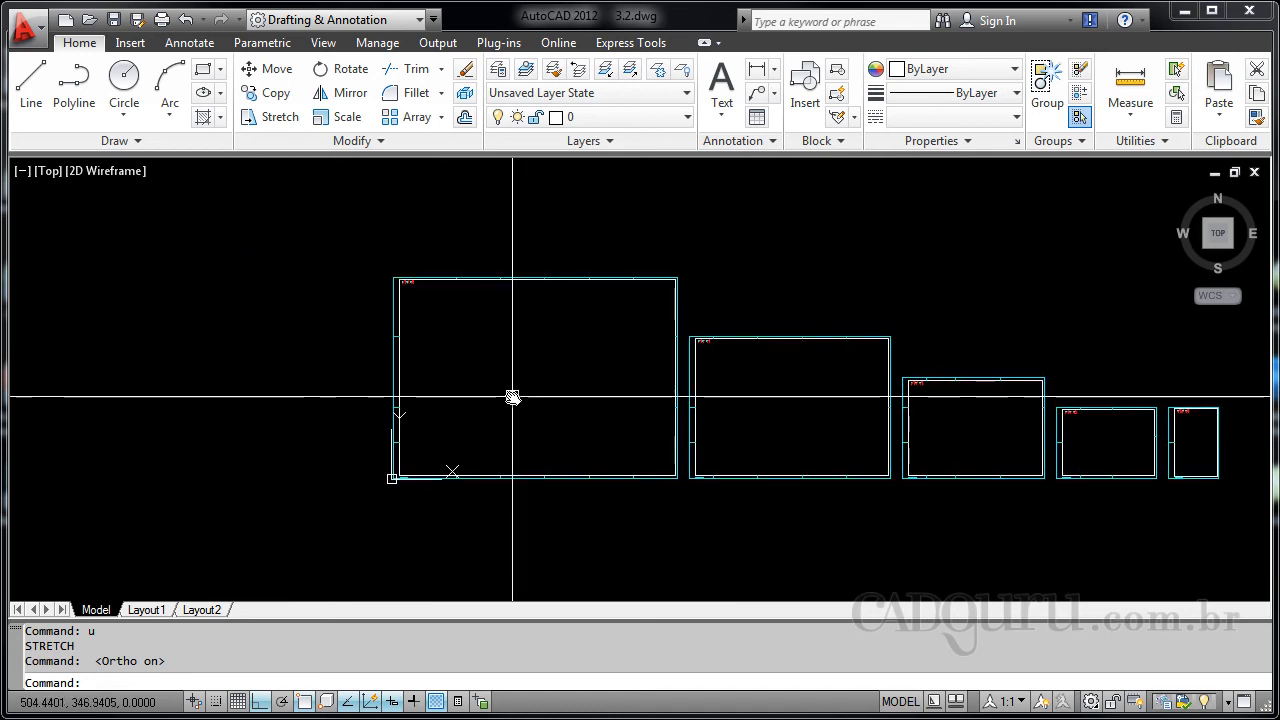
text(s)
key(Return)
click(469, 511)
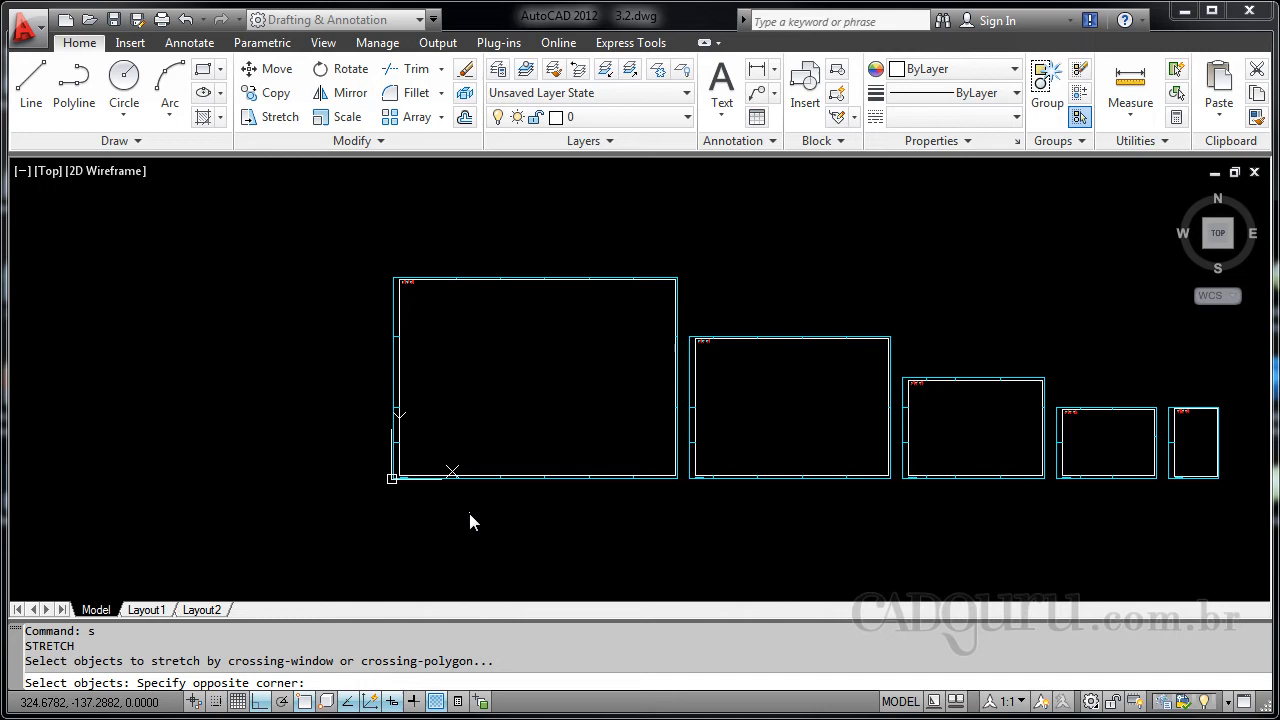
click(316, 250)
key(Return)
click(380, 230)
click(178, 232)
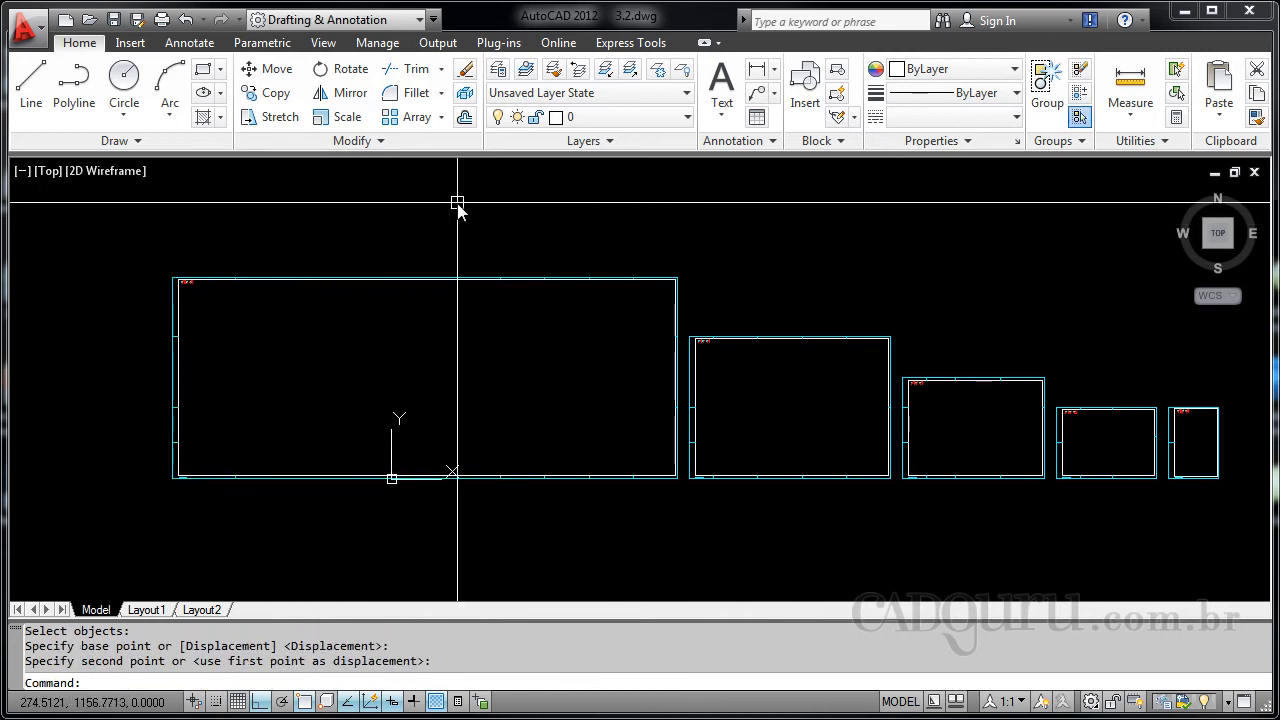
Undo the horizontal stretch of the largest frame.
text(u)
key(Return)
scroll(420, 286, up, 3)
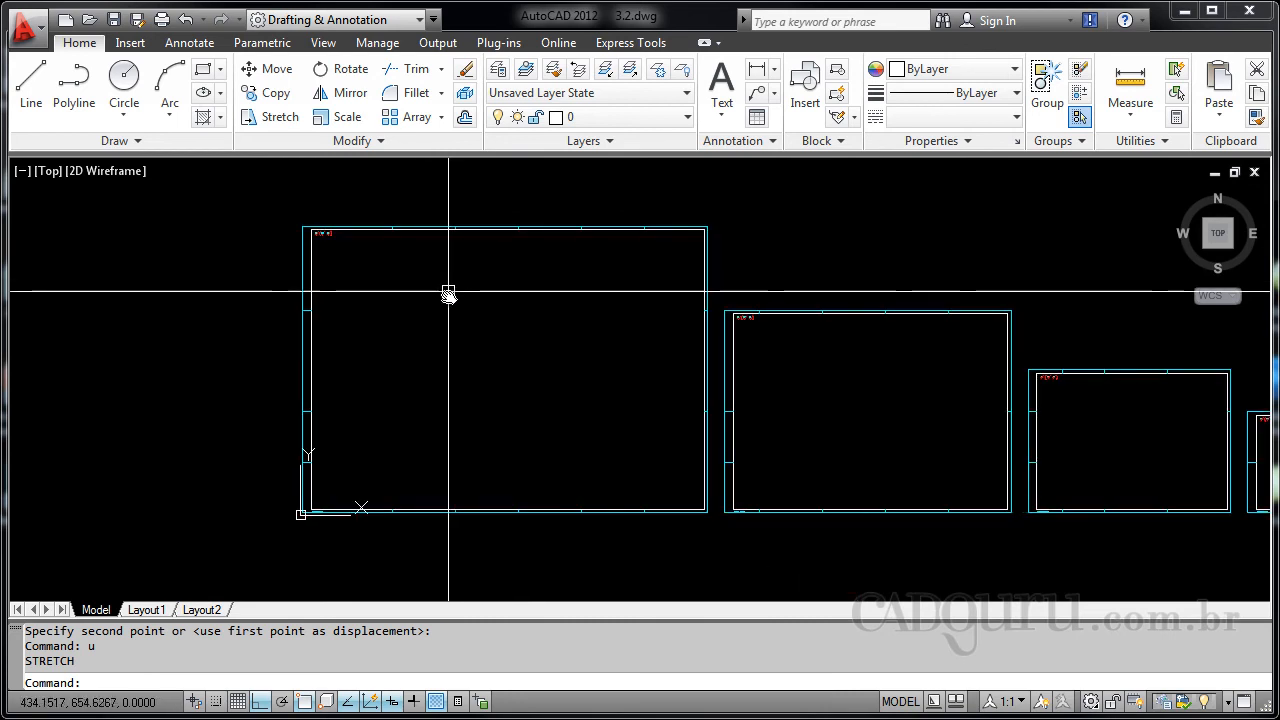
With Ortho off, move the upper plate drawing about 1430 units so it sits to the right of the lower plate drawing.
middle_drag(504, 294, 468, 307)
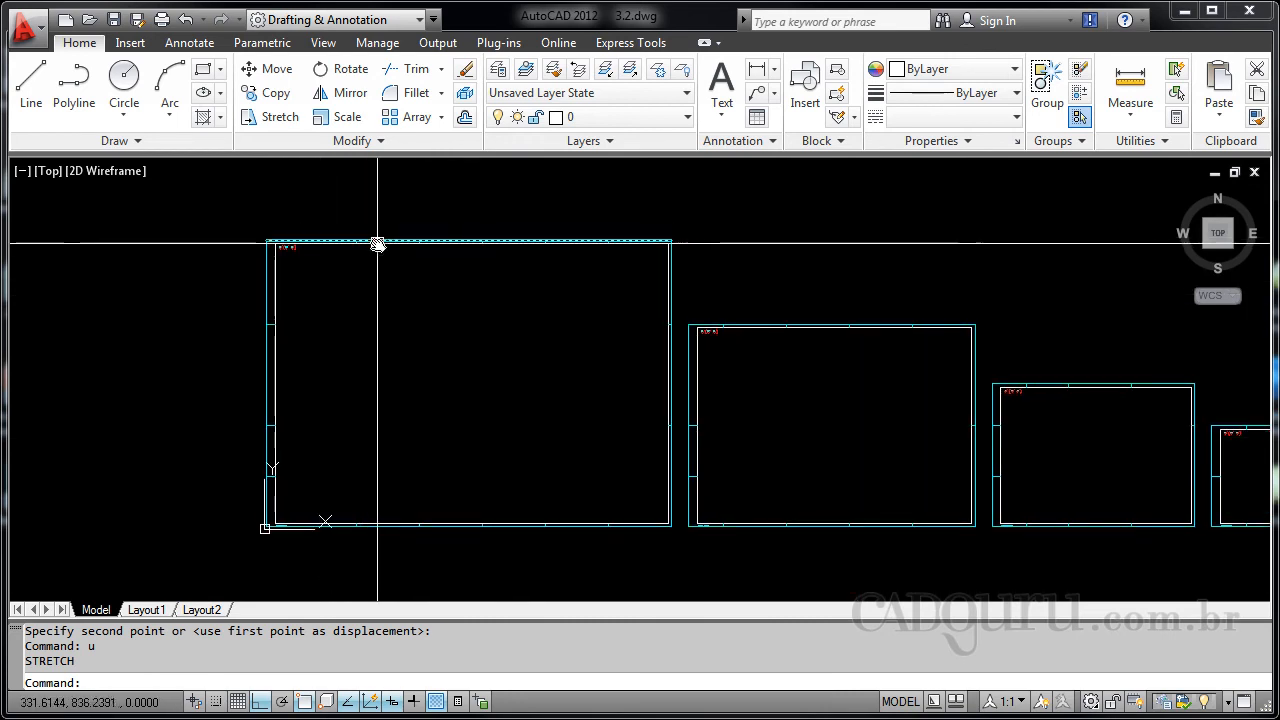
middle_drag(120, 317, 256, 322)
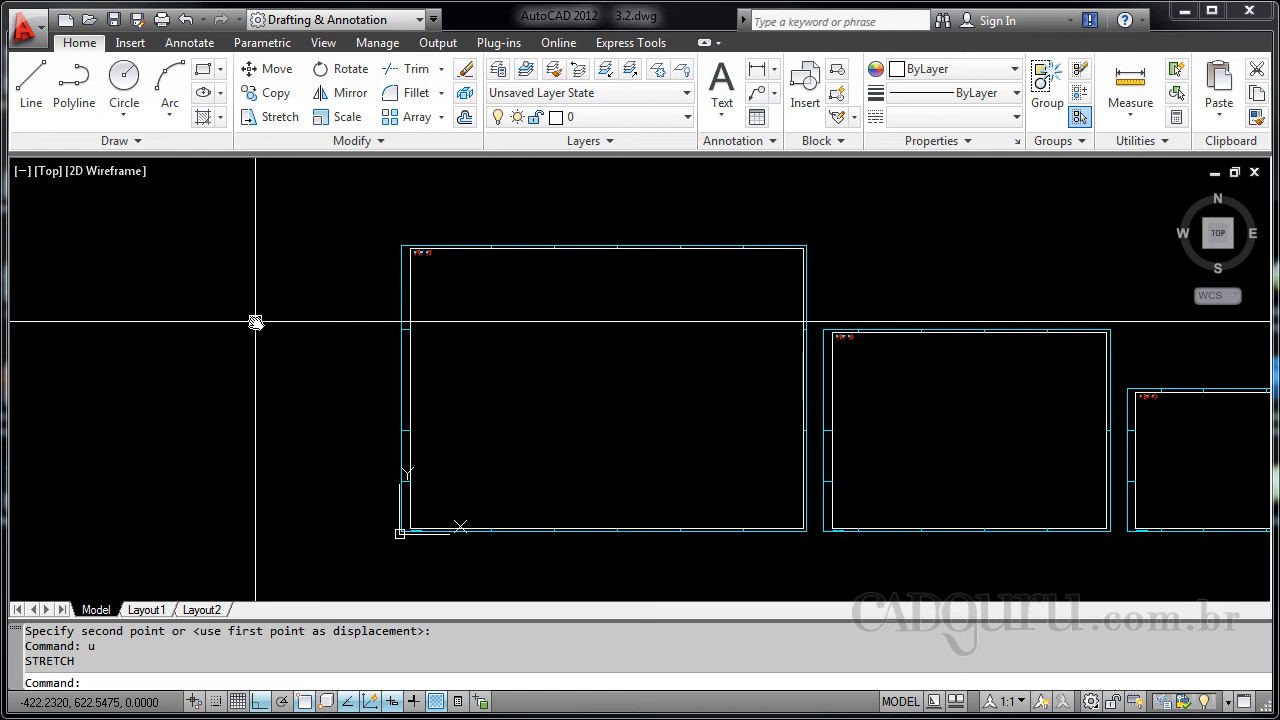
scroll(437, 316, down, 4)
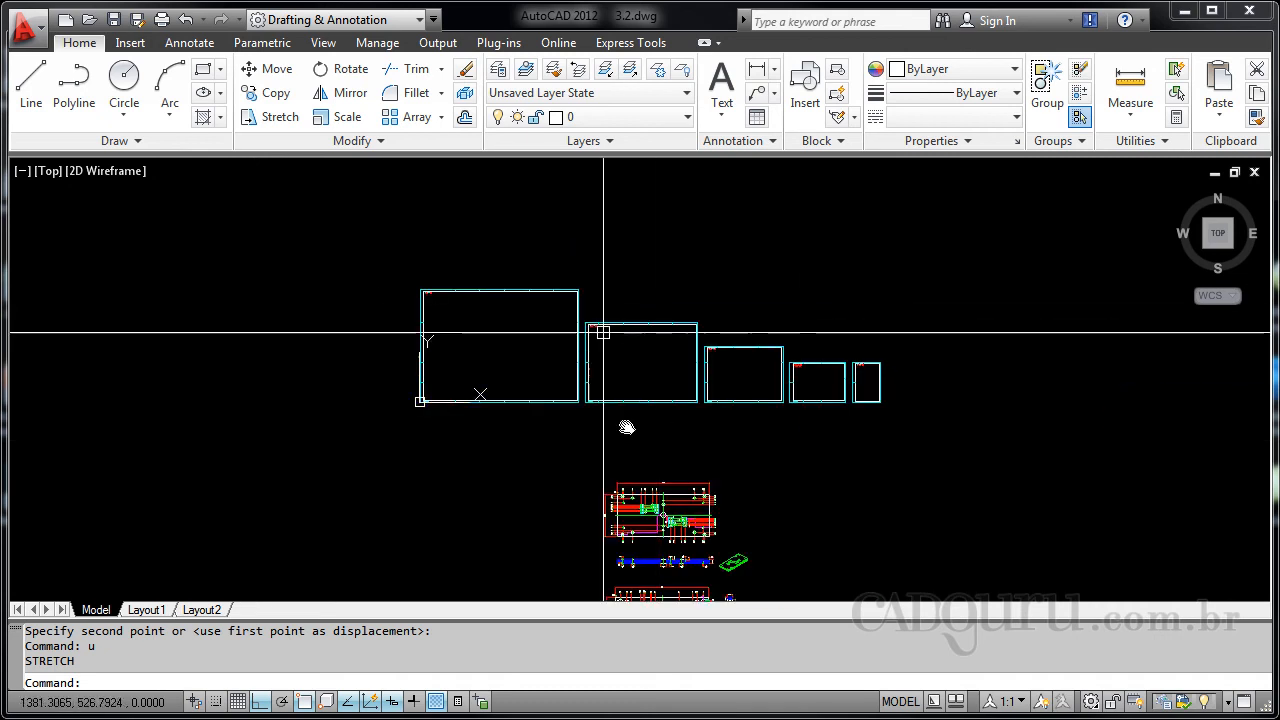
middle_drag(623, 429, 583, 314)
text(m)
key(Return)
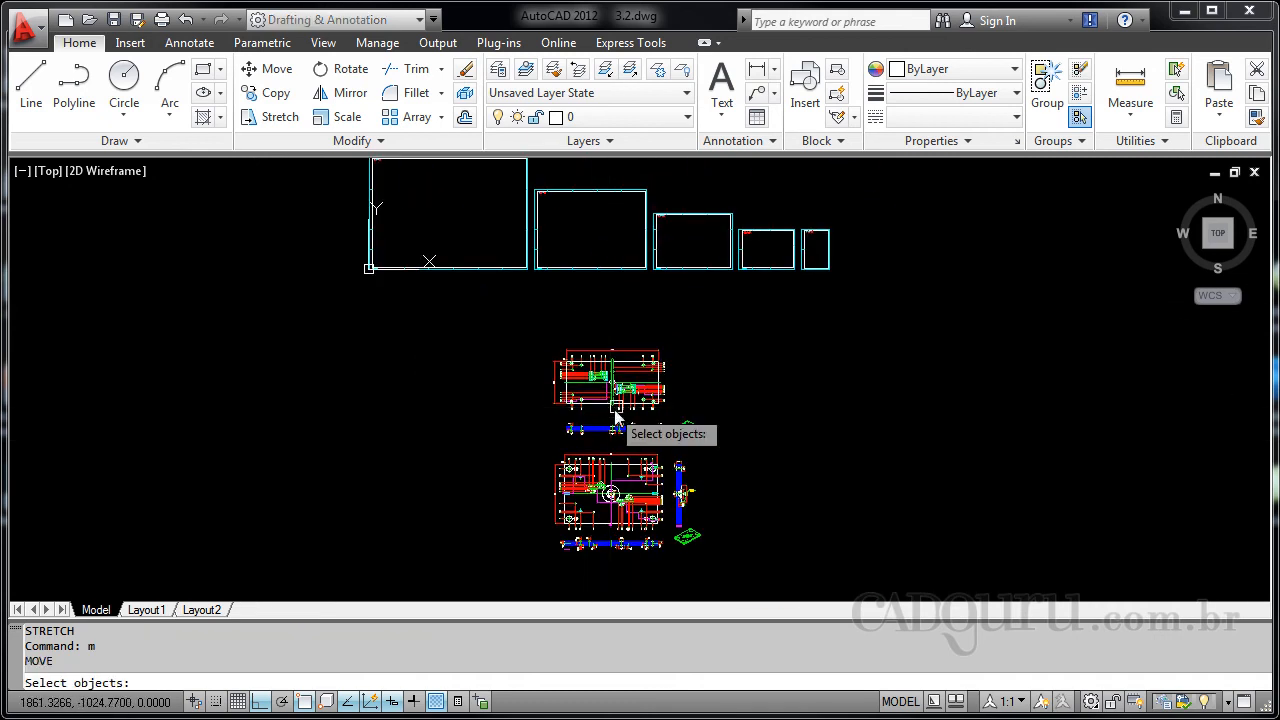
scroll(614, 414, up, 2)
middle_drag(619, 392, 592, 302)
click(433, 194)
click(838, 367)
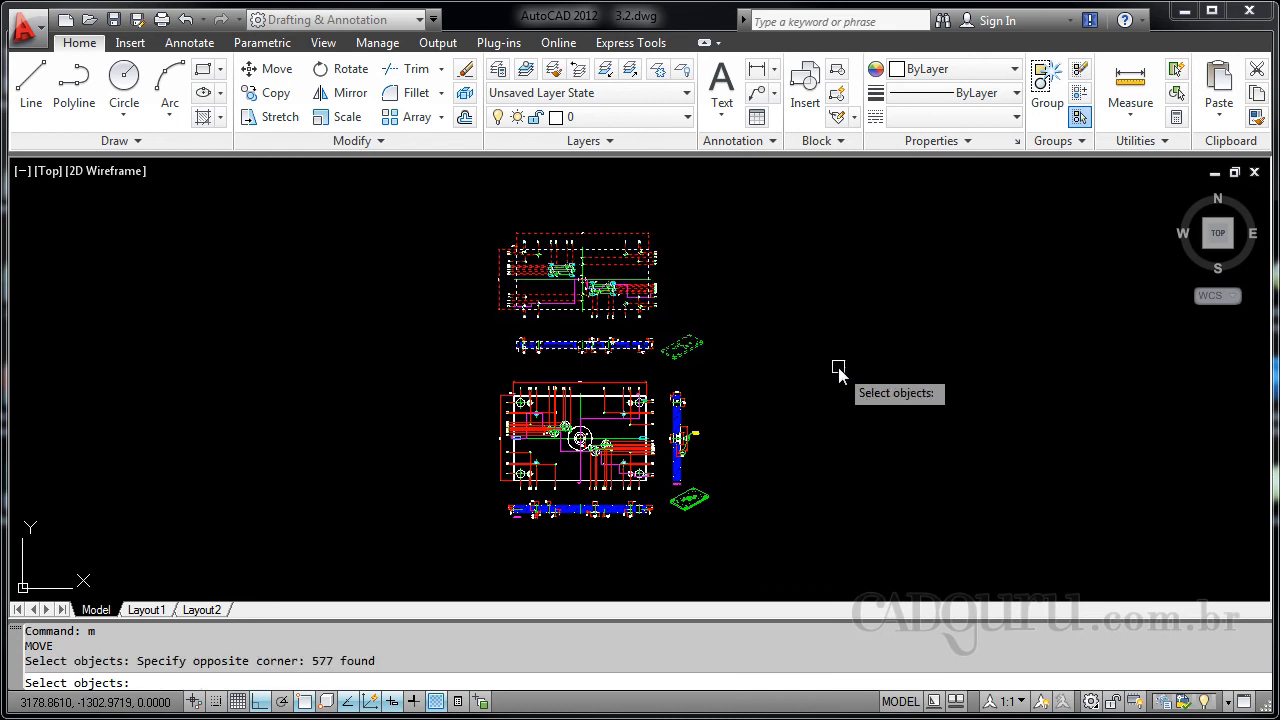
key(Return)
click(594, 293)
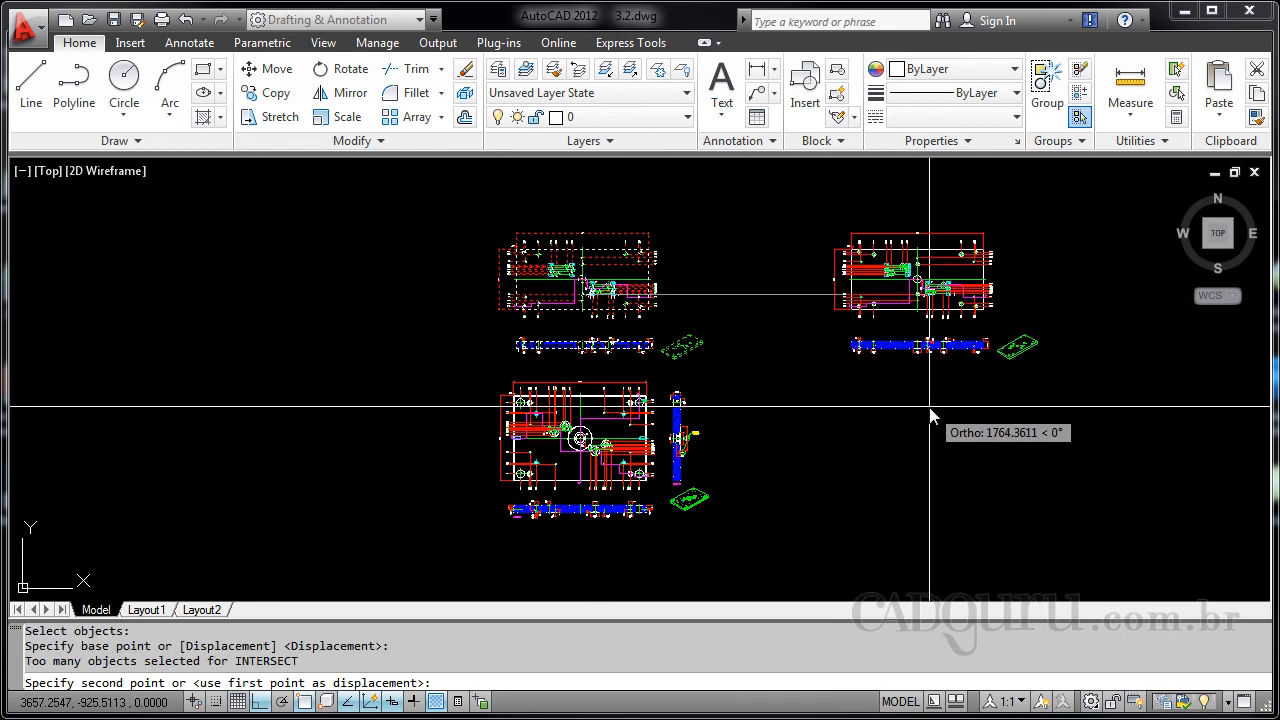
key(F8)
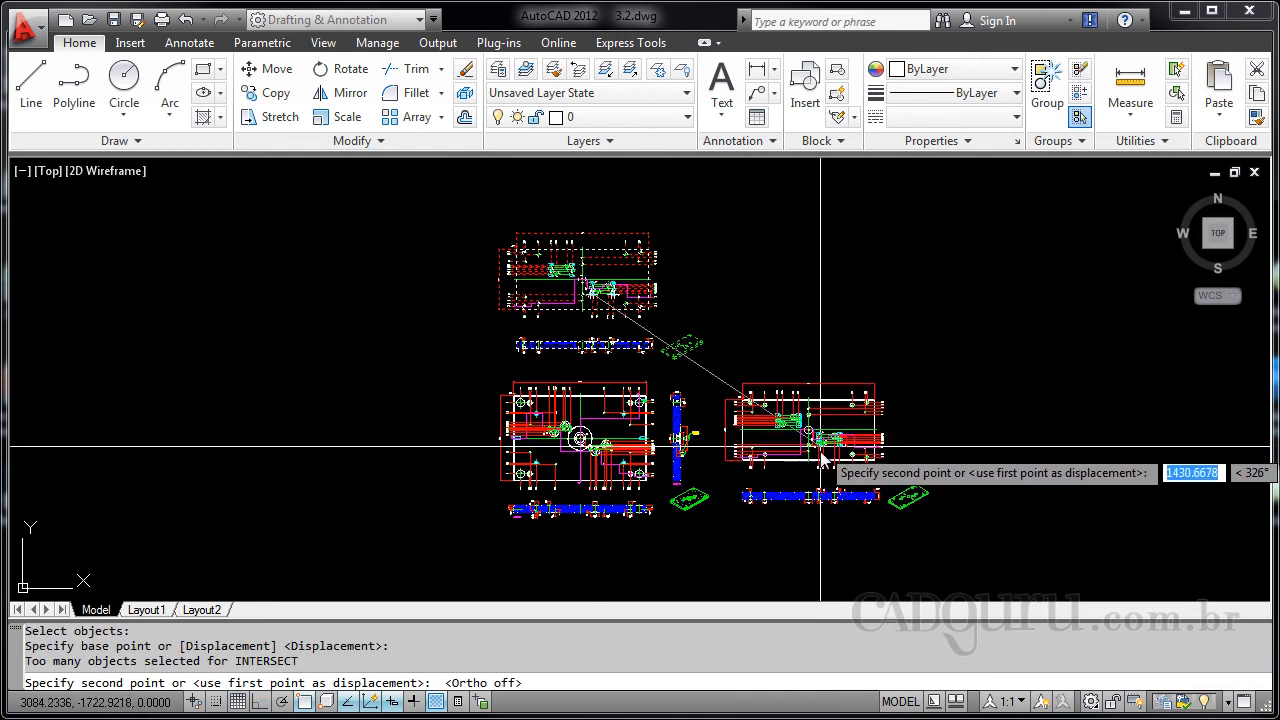
click(823, 451)
With Ortho on, stretch the left side of the largest frame leftward to more than double its width.
scroll(440, 331, down, 2)
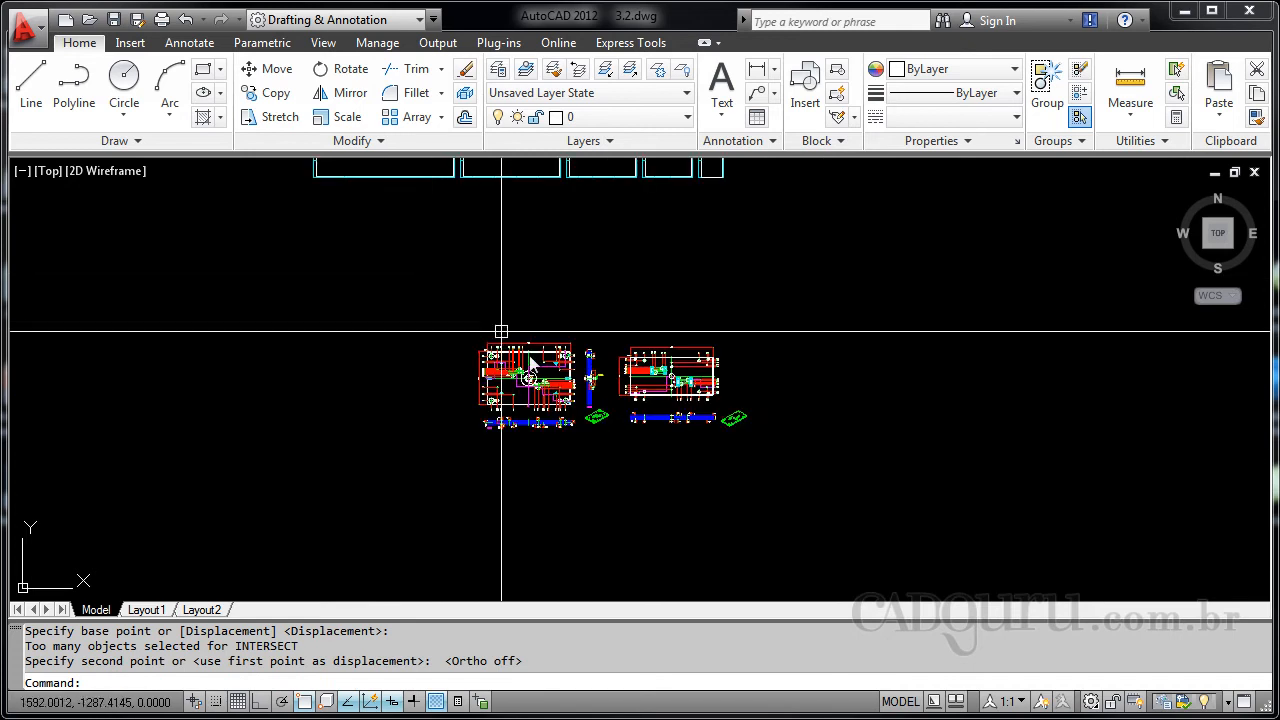
middle_drag(371, 260, 511, 451)
scroll(504, 358, up, 2)
text(s)
key(Return)
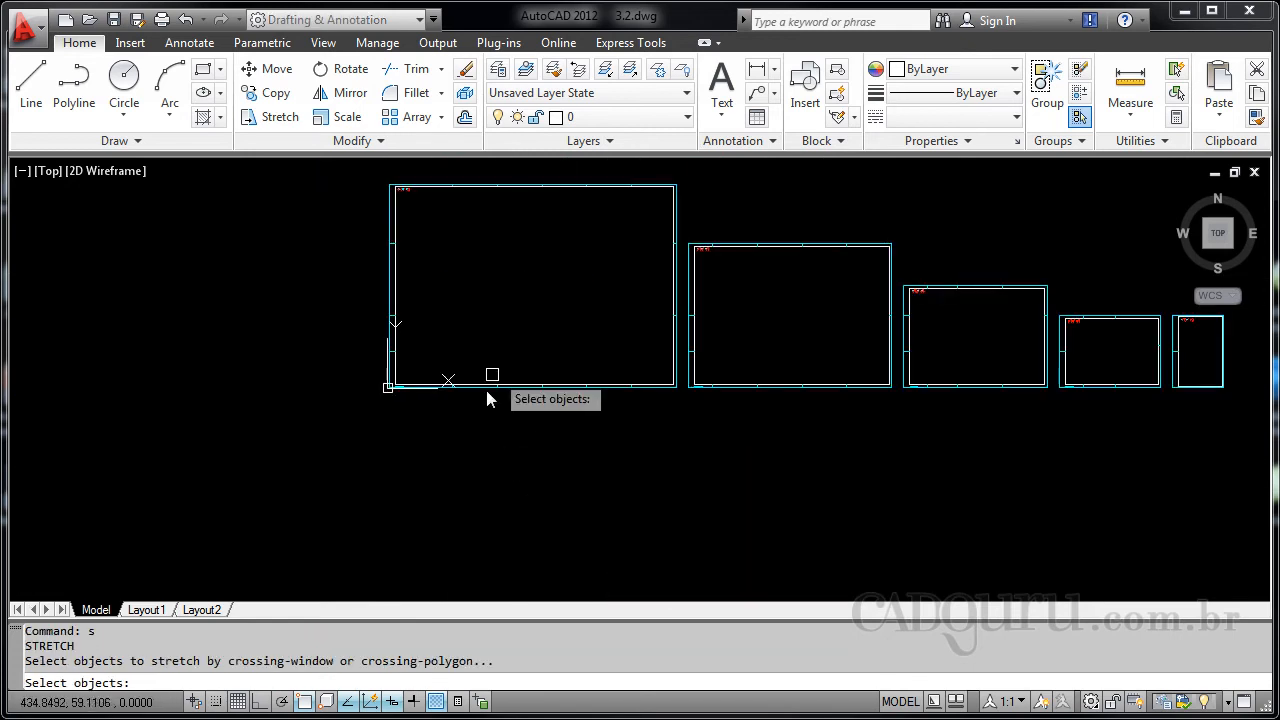
middle_drag(452, 417, 485, 524)
click(522, 524)
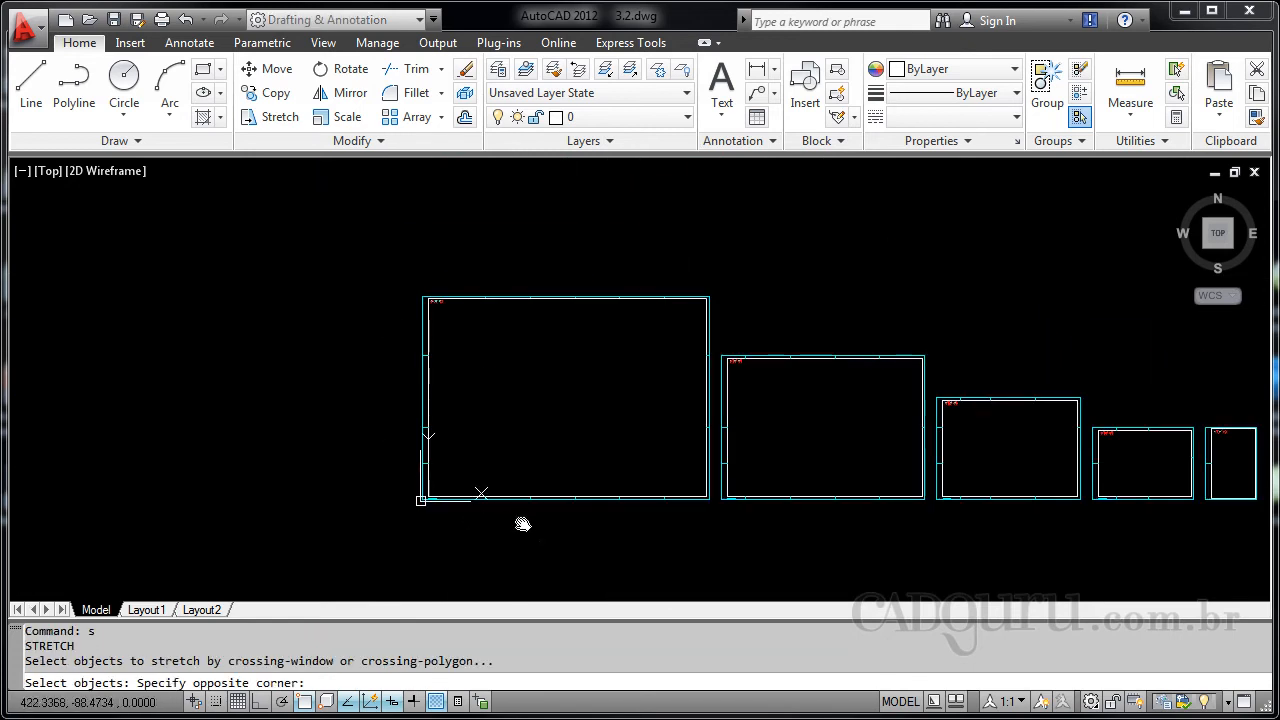
click(334, 264)
key(Return)
click(489, 212)
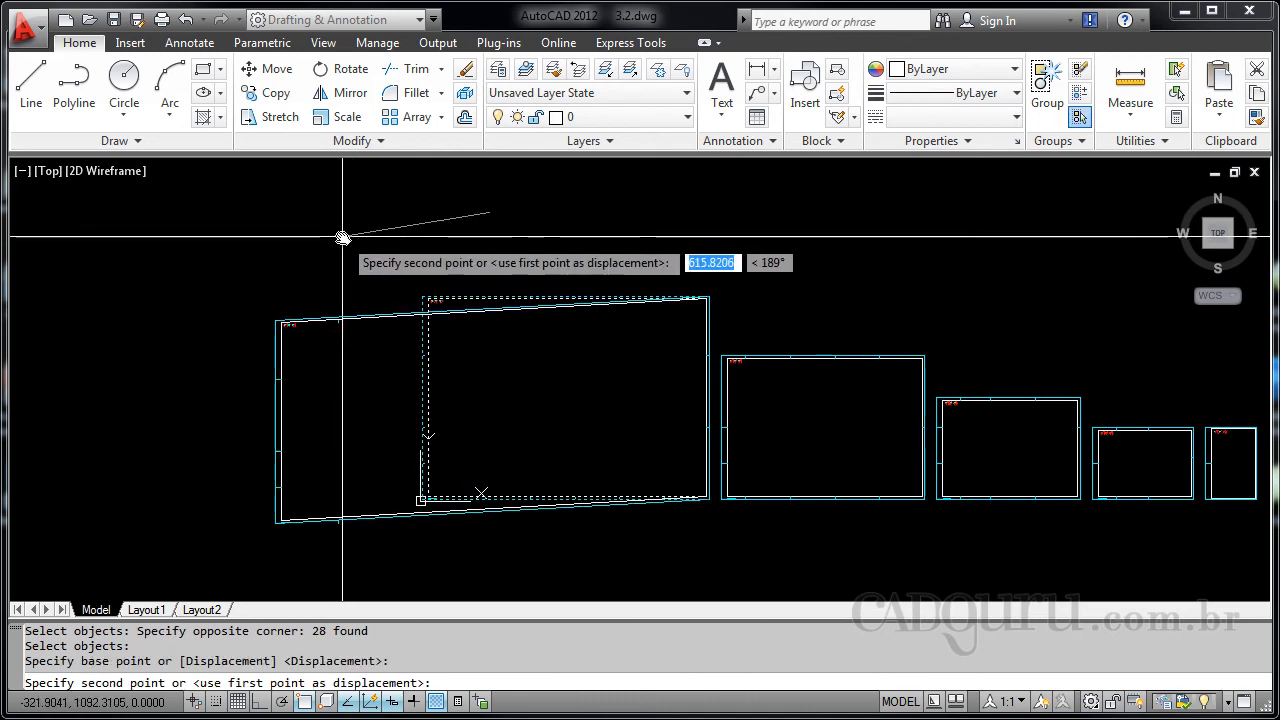
key(F8)
click(162, 239)
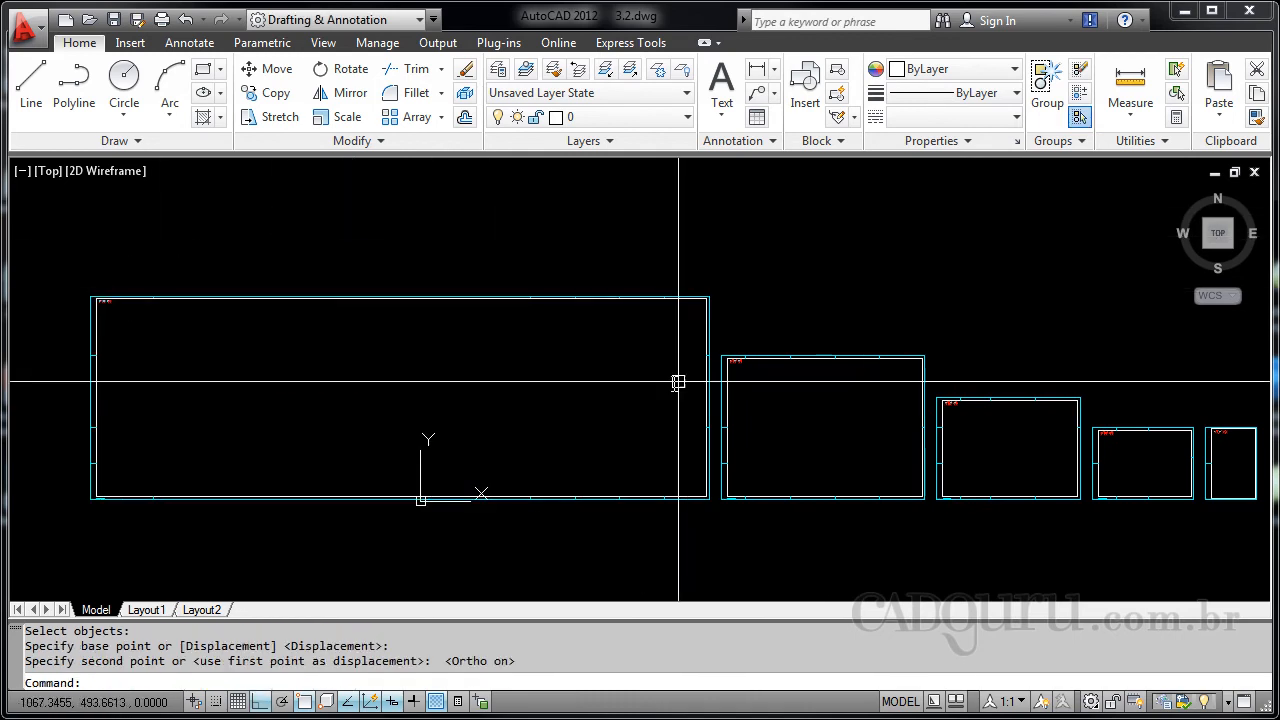
With Ortho off, move both plate drawings together about 3342 units up and left into the widened largest frame.
scroll(678, 382, down, 4)
middle_drag(768, 497, 688, 331)
text(m)
key(Return)
click(598, 376)
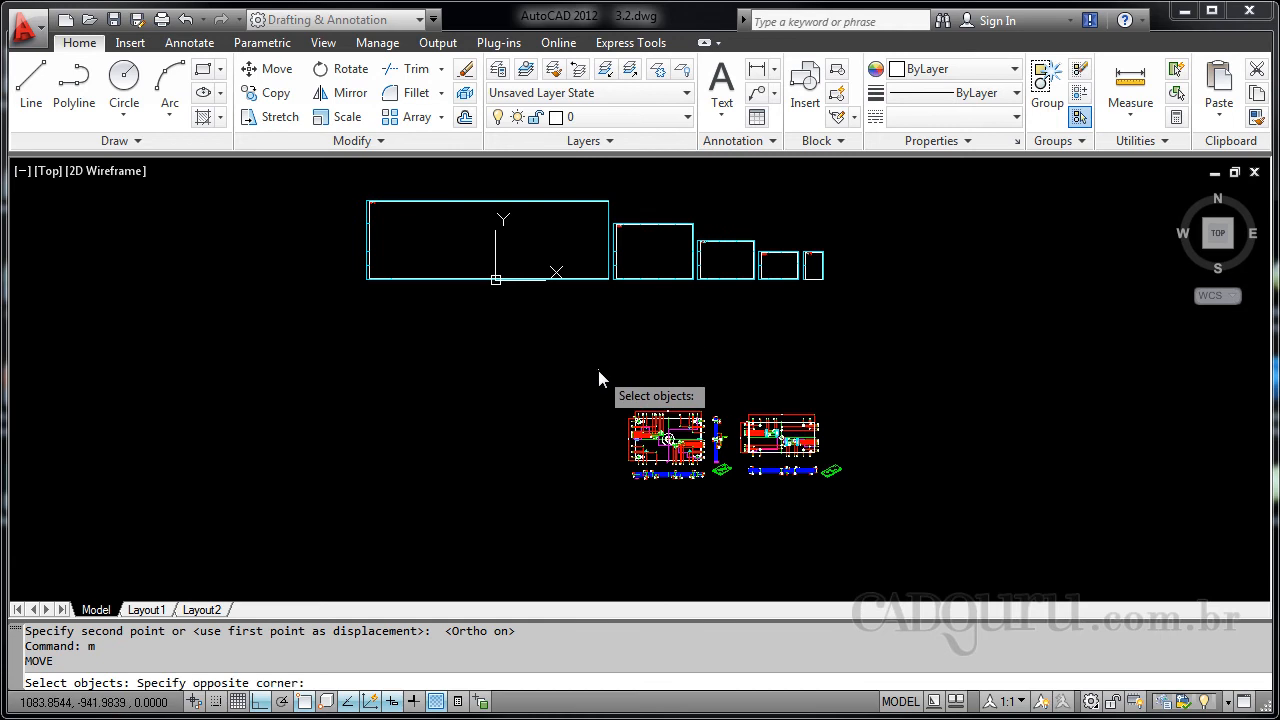
click(903, 514)
key(Return)
click(652, 436)
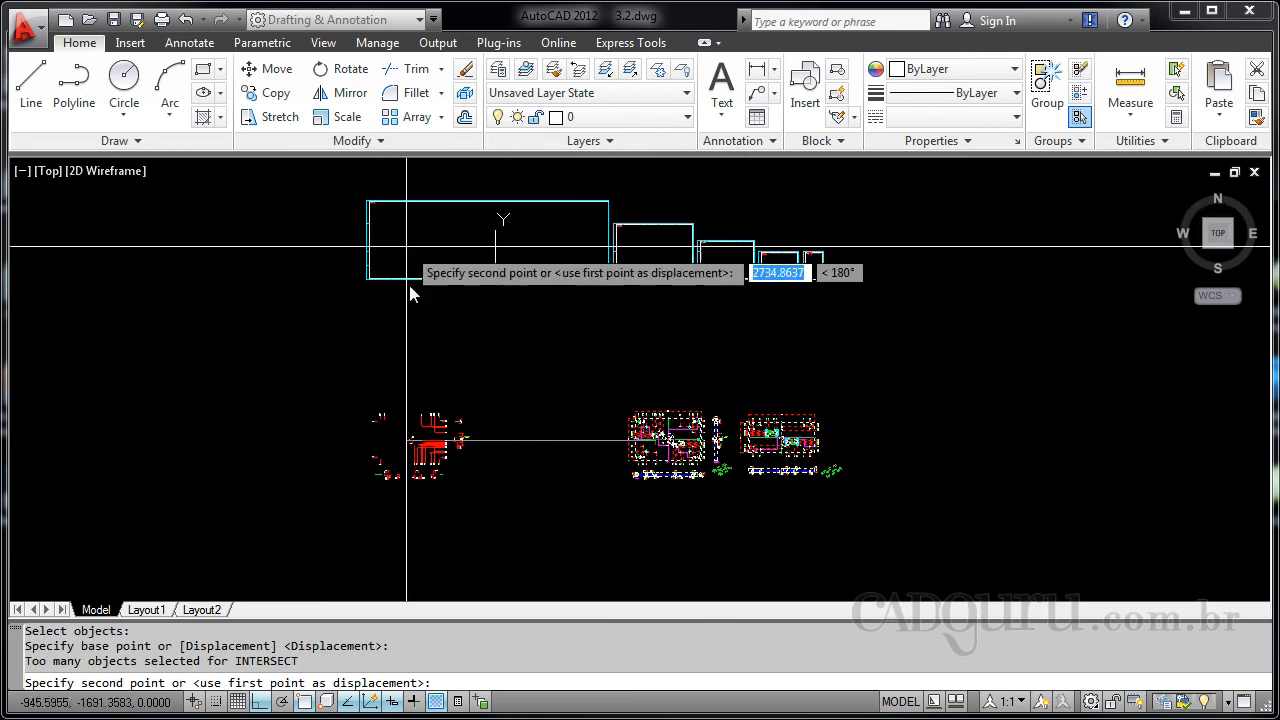
key(F8)
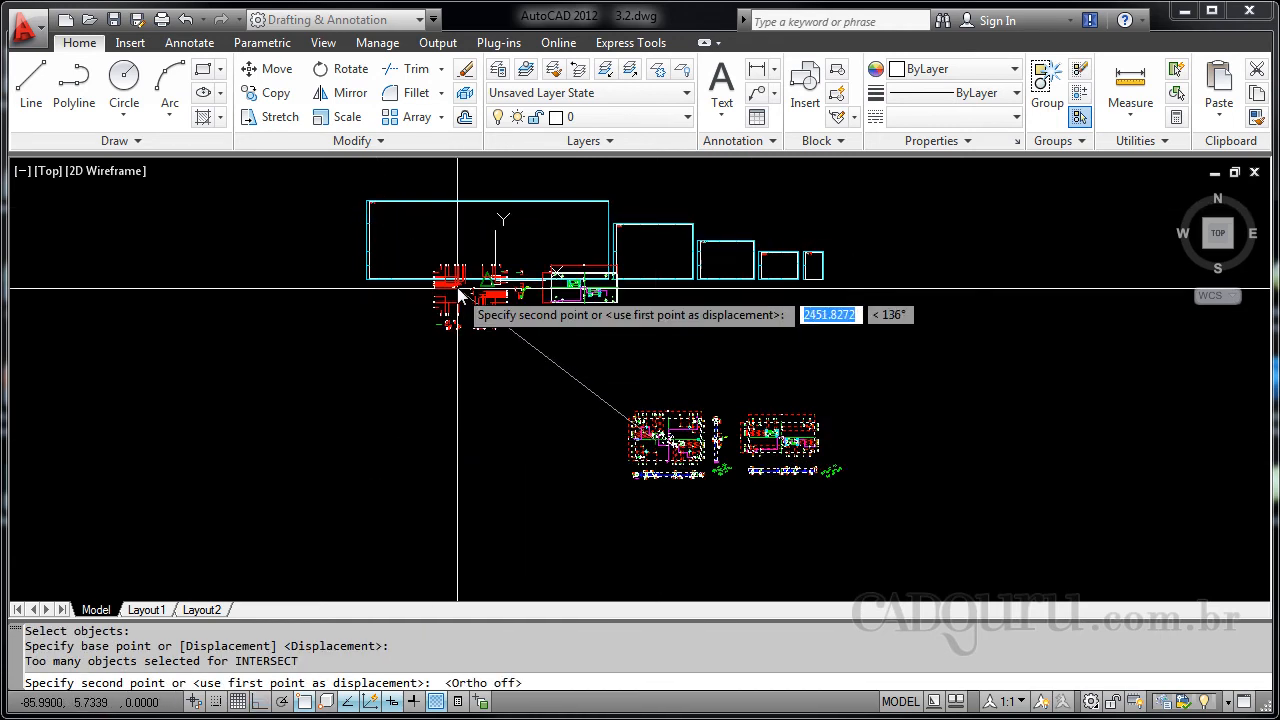
scroll(440, 260, up, 5)
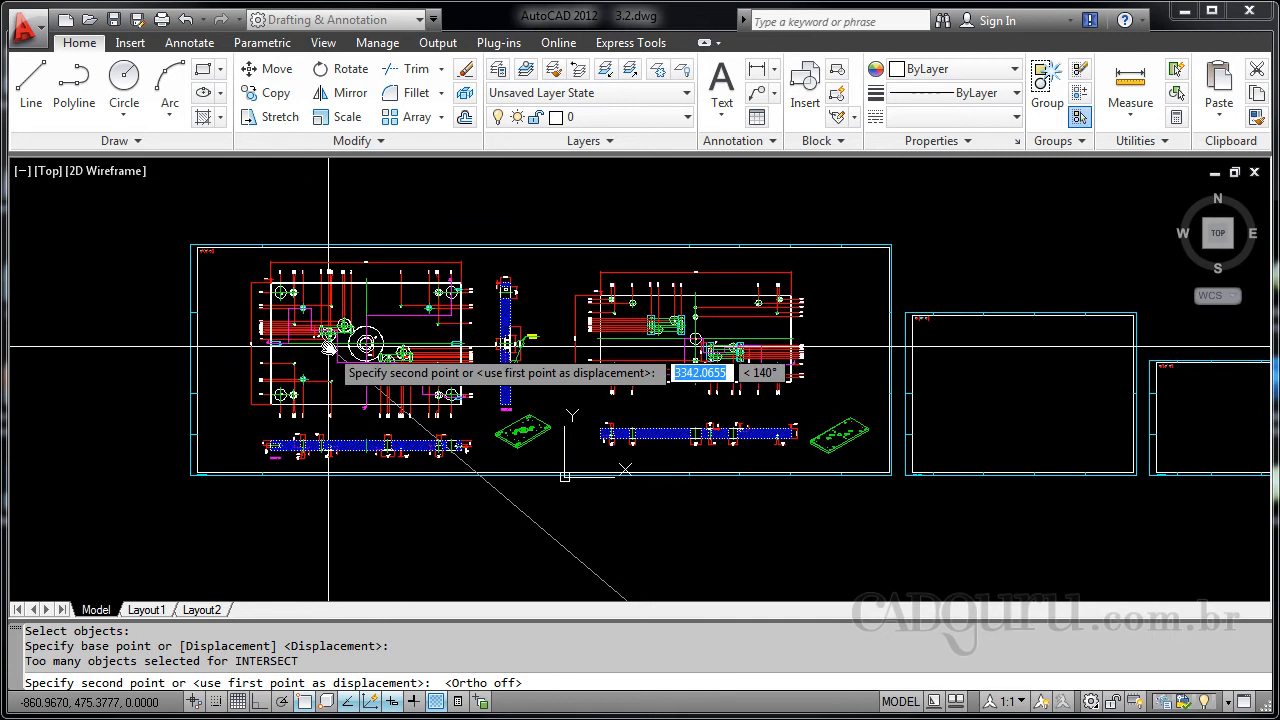
click(328, 347)
scroll(515, 263, down, 4)
mouse_move(519, 328)
middle_down()
mouse_move(514, 375)
mouse_move(526, 390)
middle_up()
scroll(526, 390, up, 3)
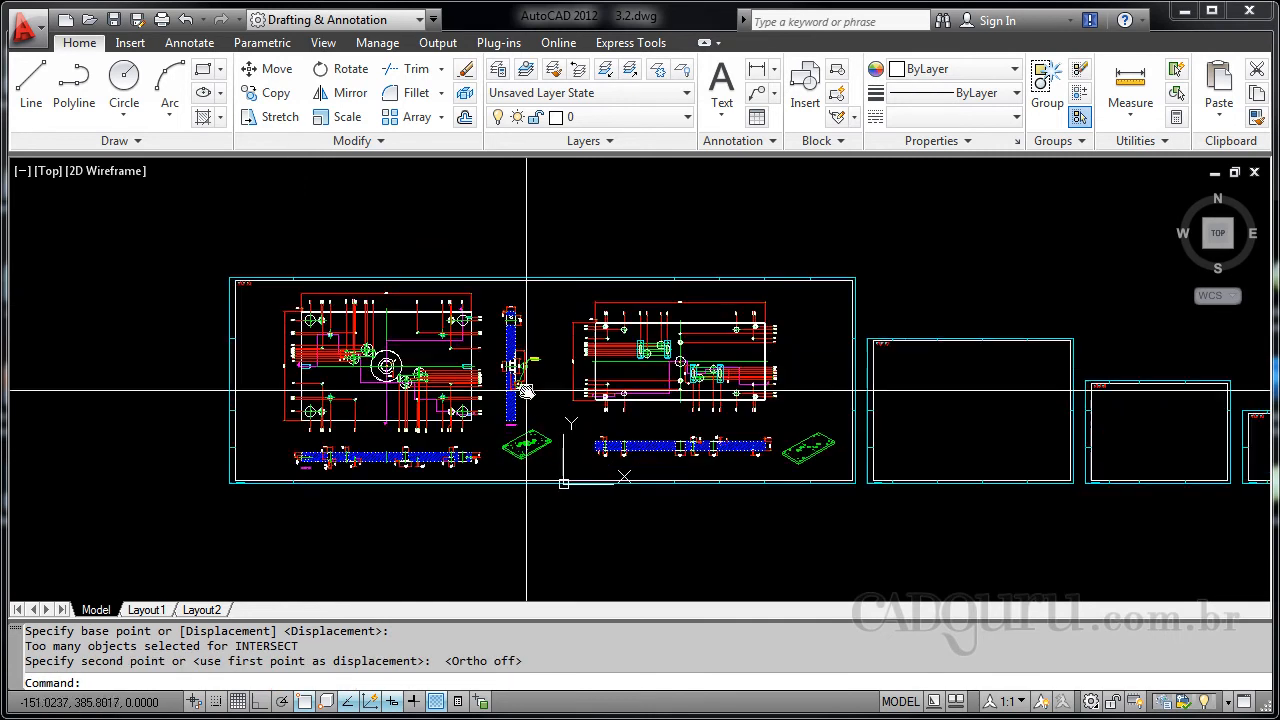
mouse_move(687, 443)
middle_down()
mouse_move(663, 420)
mouse_move(562, 428)
middle_up()
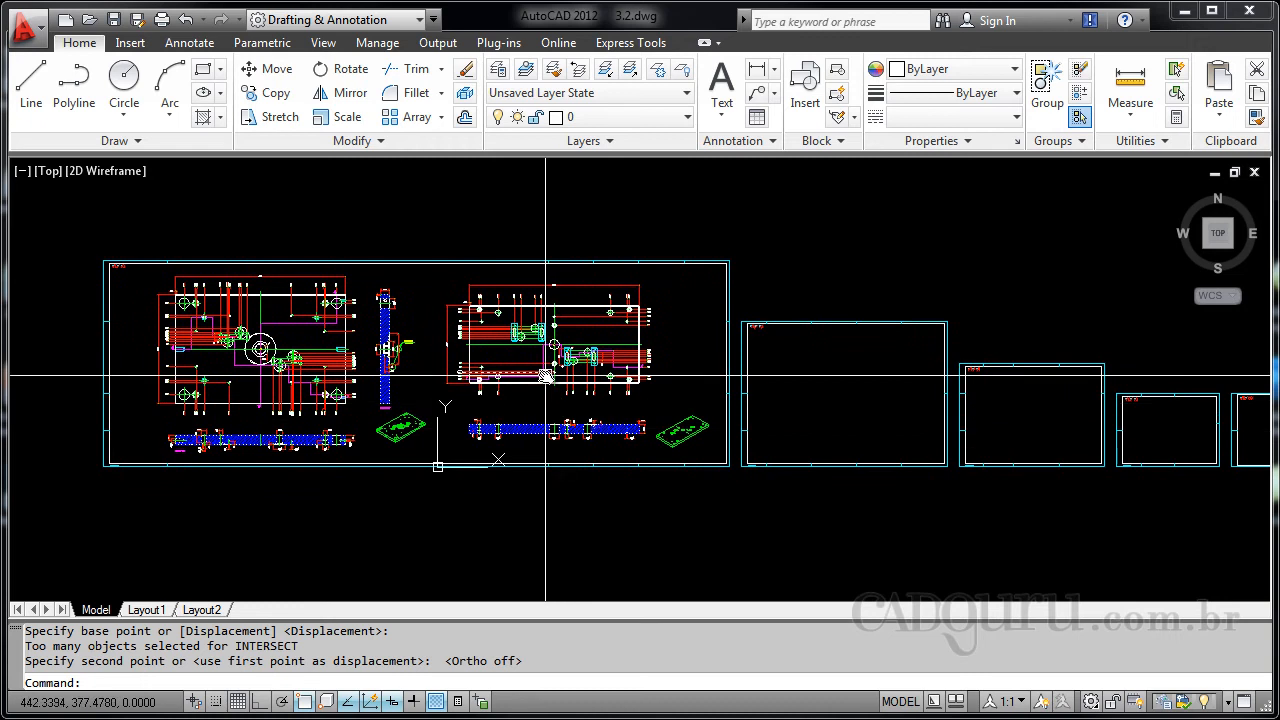
scroll(634, 377, down, 2)
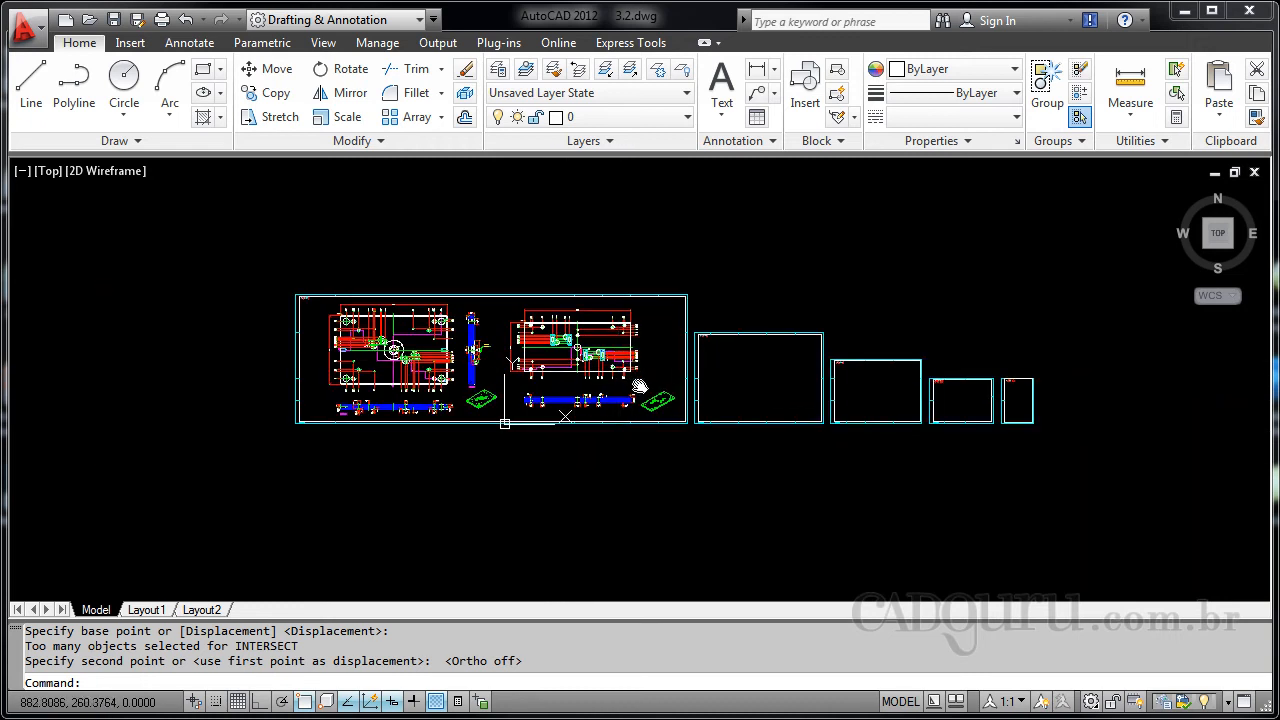
Erase the single selected object from the drawing and fit the drawing extents in view.
text(e)
key(Return)
middle_click(630, 390)
middle_click(630, 390)
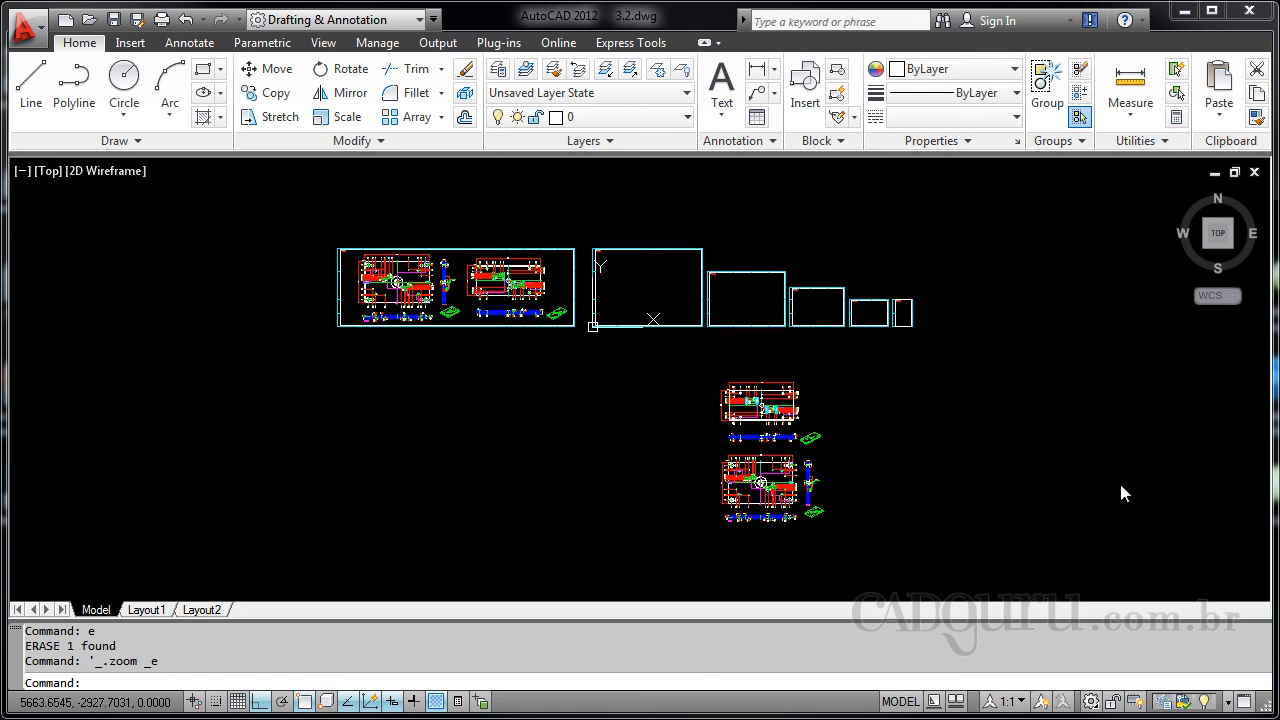
Stretch the upper side of the empty largest frame straight upward to more than double its height.
scroll(780, 234, up, 2)
scroll(651, 234, up, 2)
middle_drag(643, 257, 653, 300)
scroll(653, 300, up, 2)
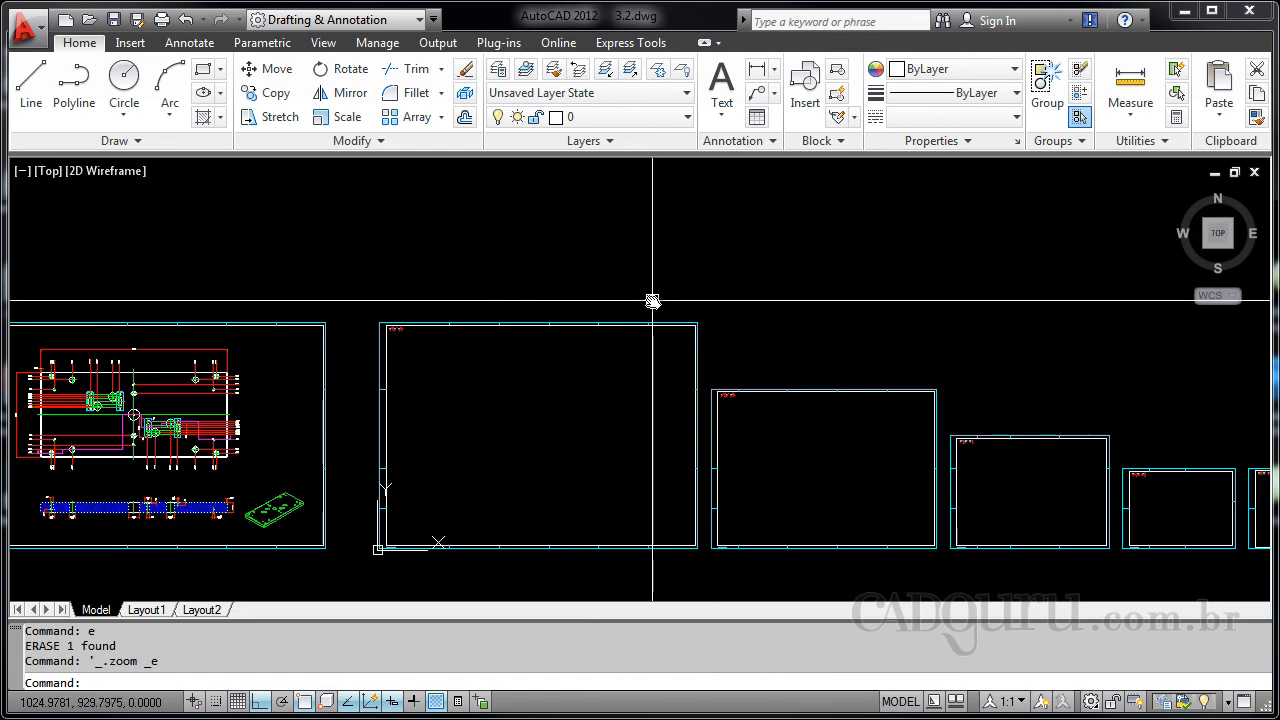
text(s)
key(Return)
click(760, 352)
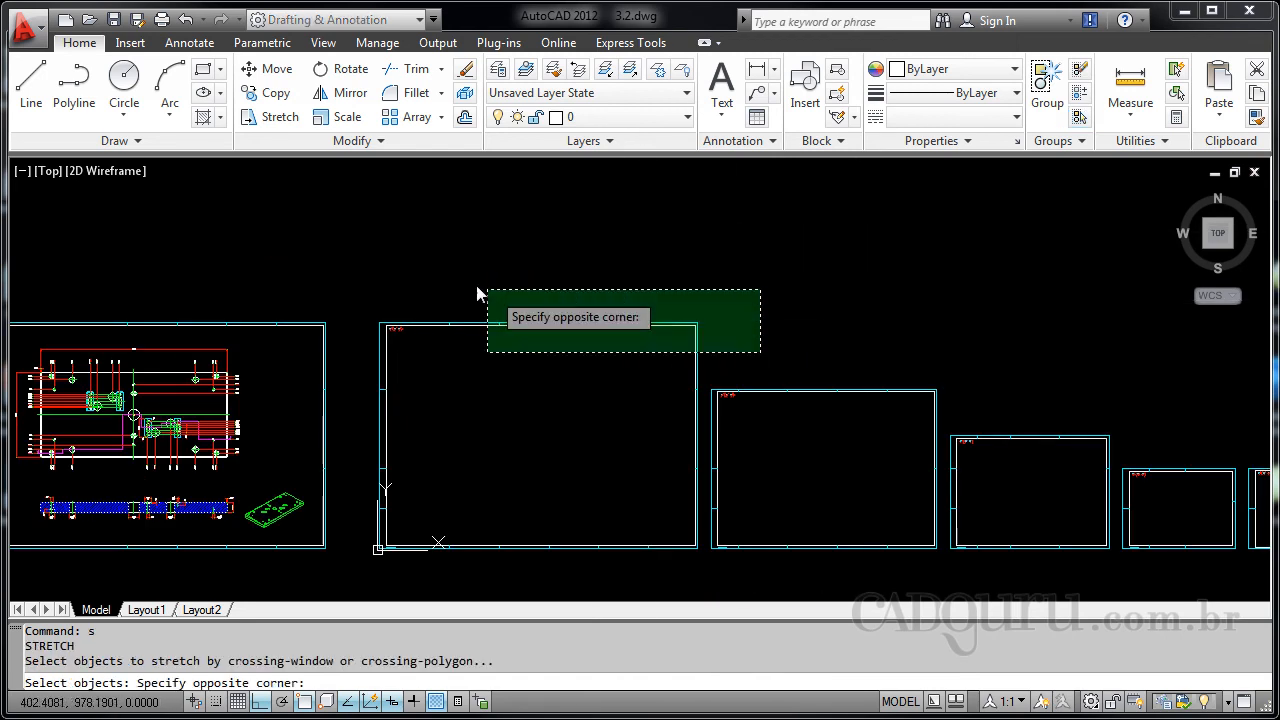
click(349, 277)
key(Return)
click(825, 322)
scroll(808, 212, down, 2)
middle_drag(819, 201, 733, 477)
click(755, 336)
key(Escape)
scroll(748, 308, down, 4)
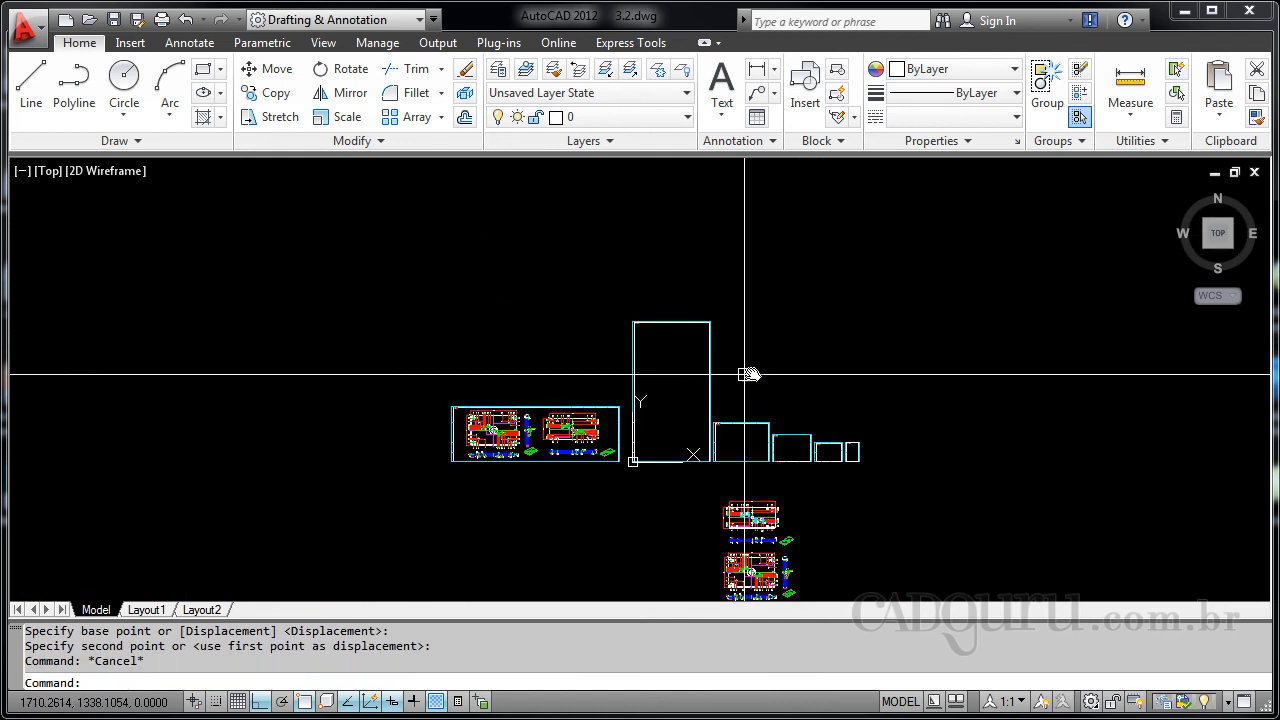
With Ortho off, move the two stacked plate drawings together about 2602 units up and left into the heightened frame.
middle_drag(740, 427, 709, 303)
text(m)
key(Return)
scroll(716, 352, up, 2)
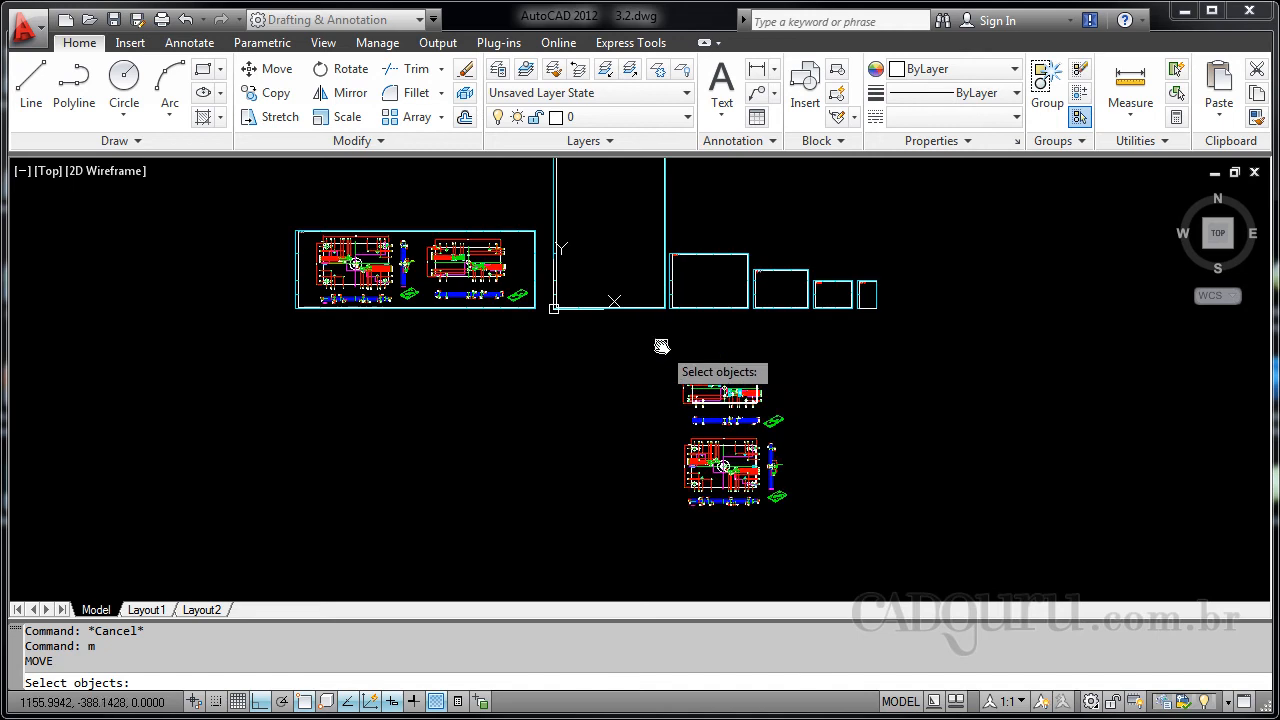
click(663, 346)
click(829, 537)
key(Return)
click(745, 440)
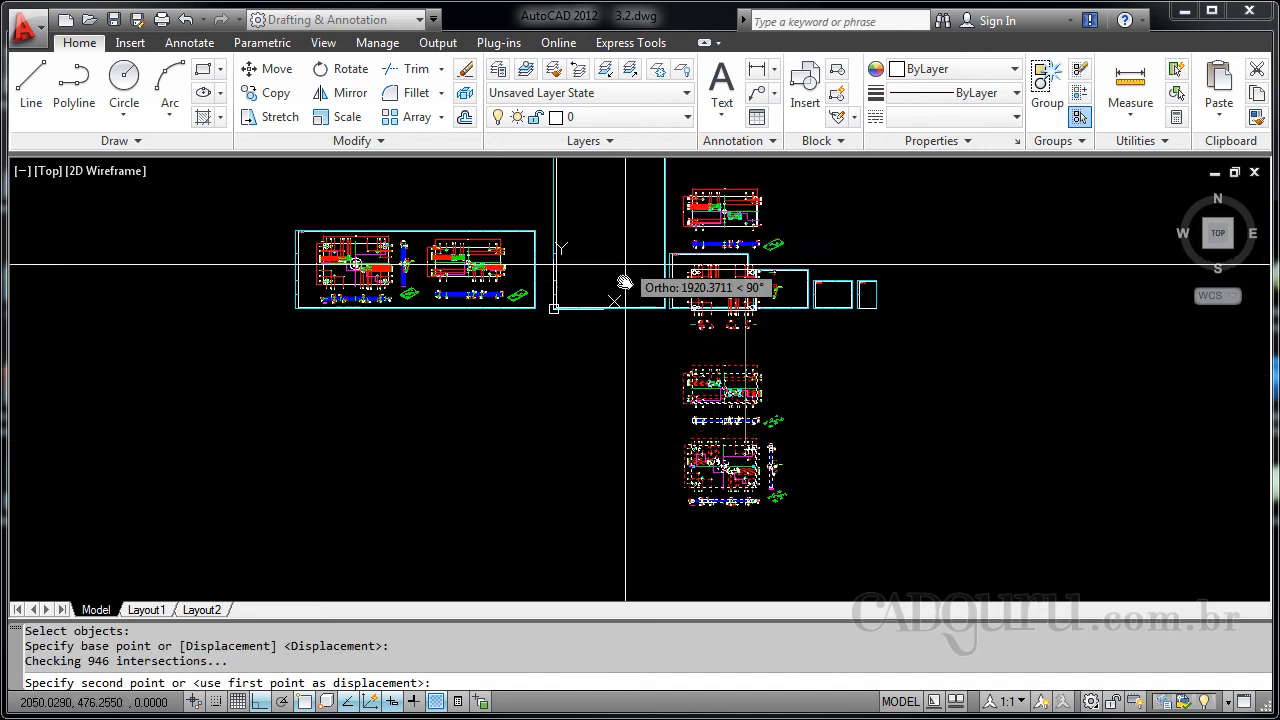
middle_drag(620, 275, 606, 506)
key(F8)
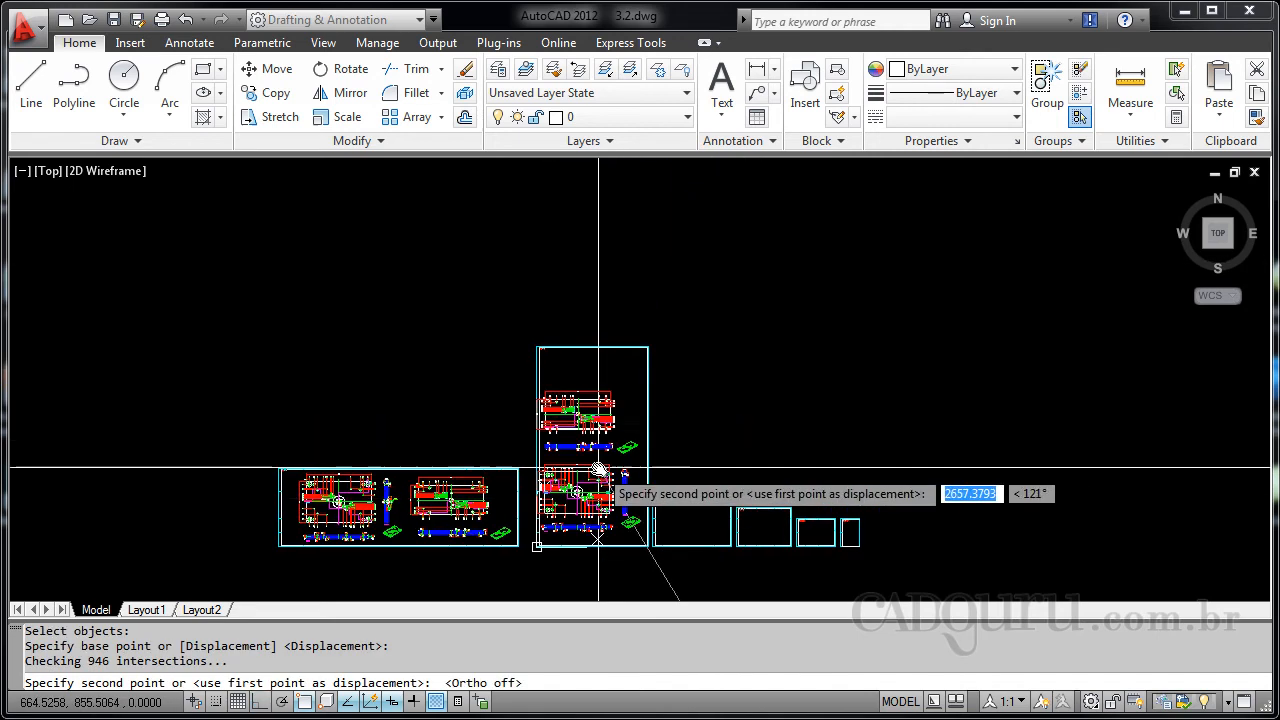
scroll(608, 466, up, 3)
middle_drag(614, 477, 581, 322)
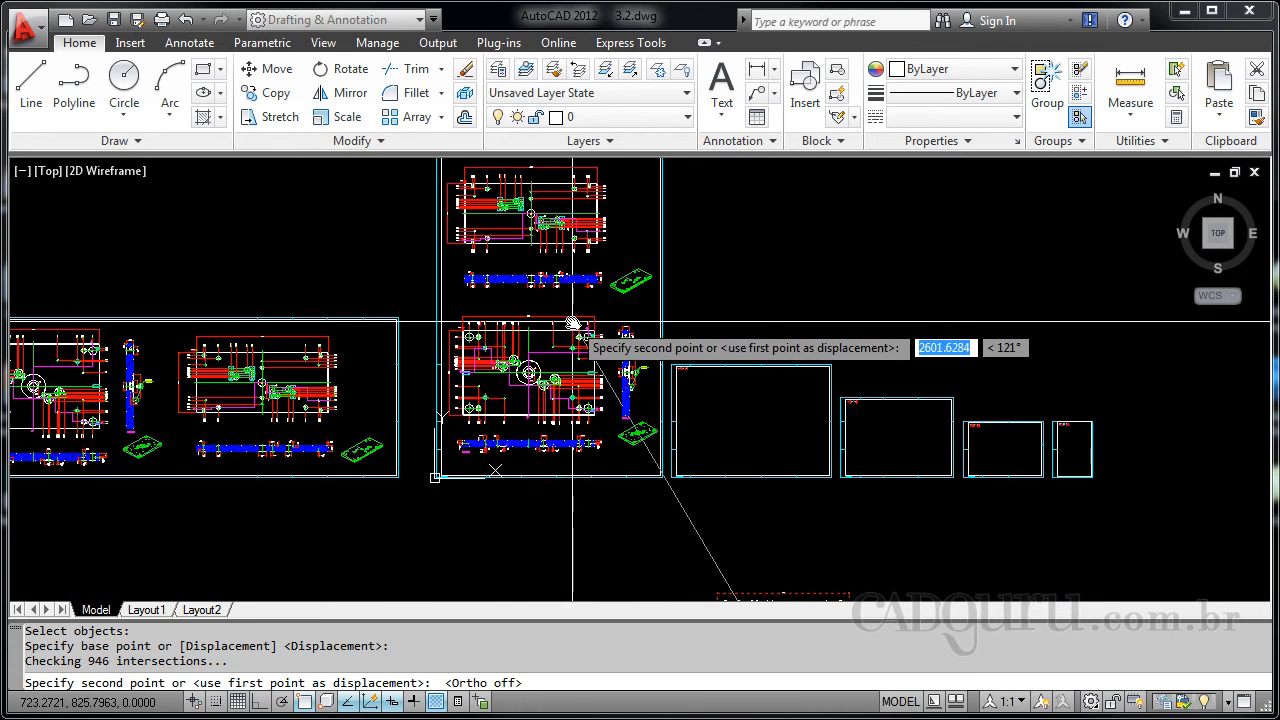
click(572, 321)
With Ortho on, stretch the upper side of the tall frame down to just above the upper plate drawing.
middle_drag(531, 284, 532, 456)
scroll(568, 343, up, 2)
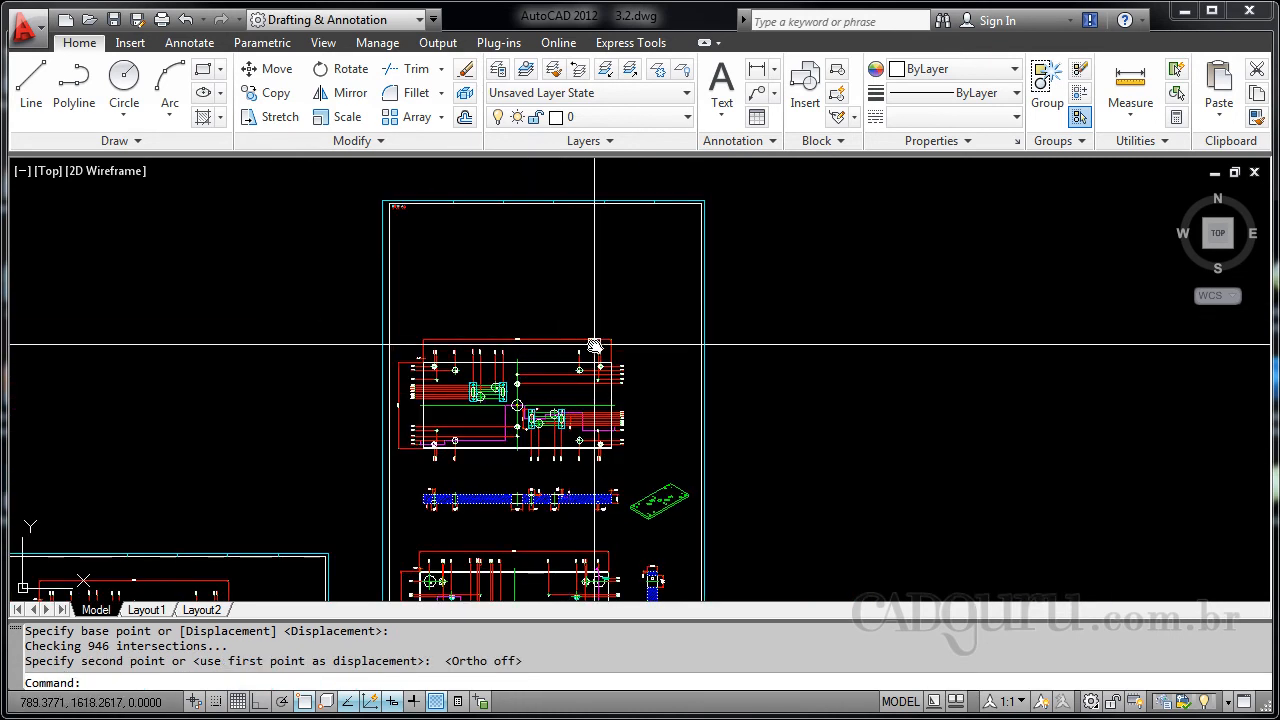
text(s)
key(Return)
click(772, 247)
click(332, 185)
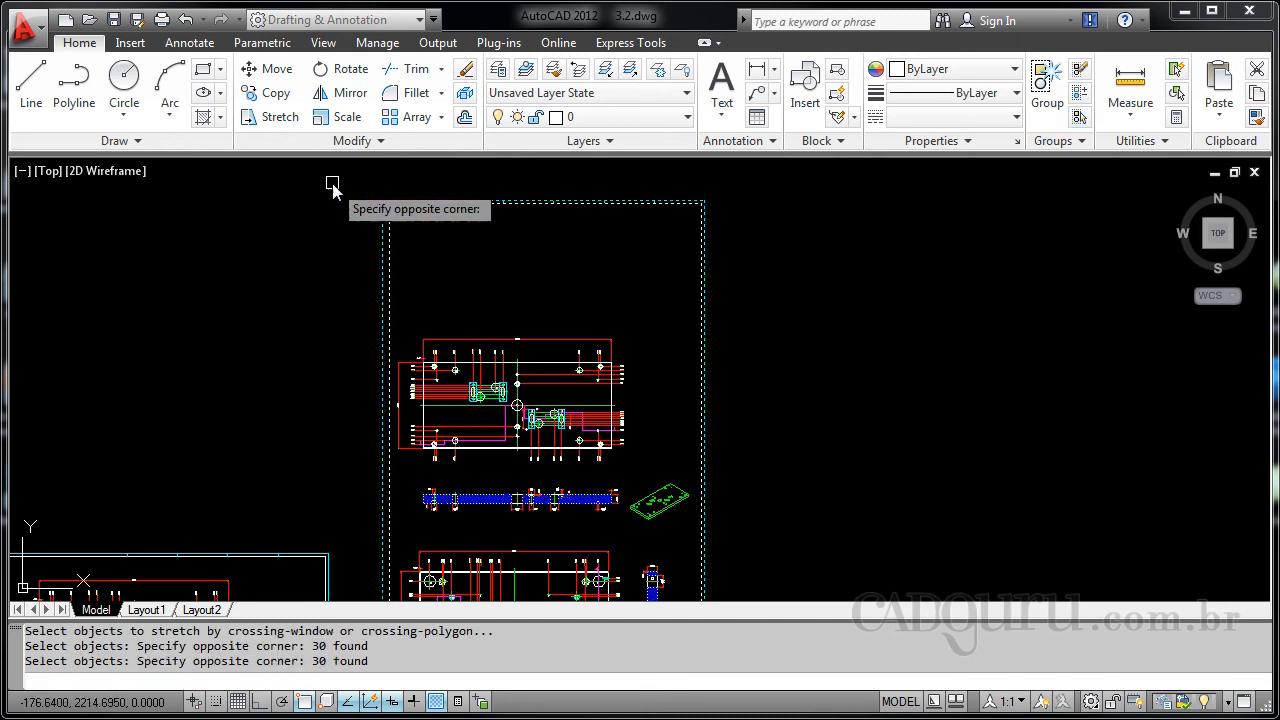
key(Return)
click(866, 203)
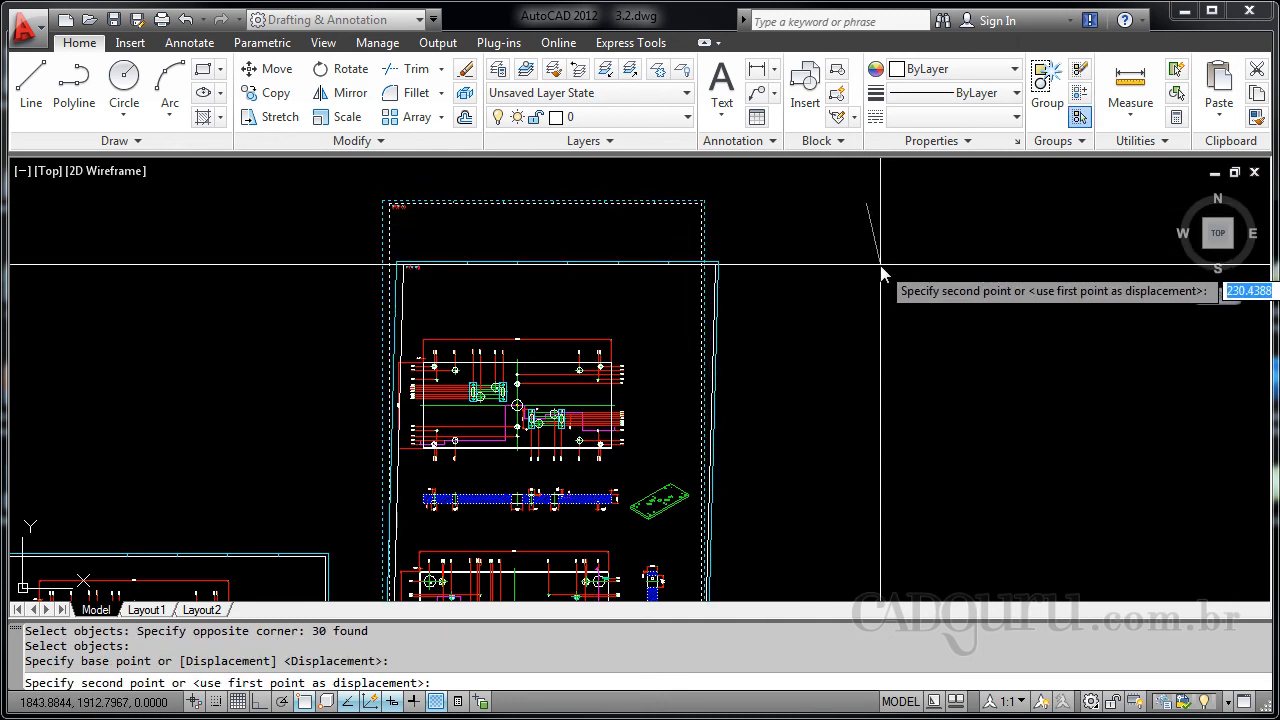
key(F8)
click(849, 325)
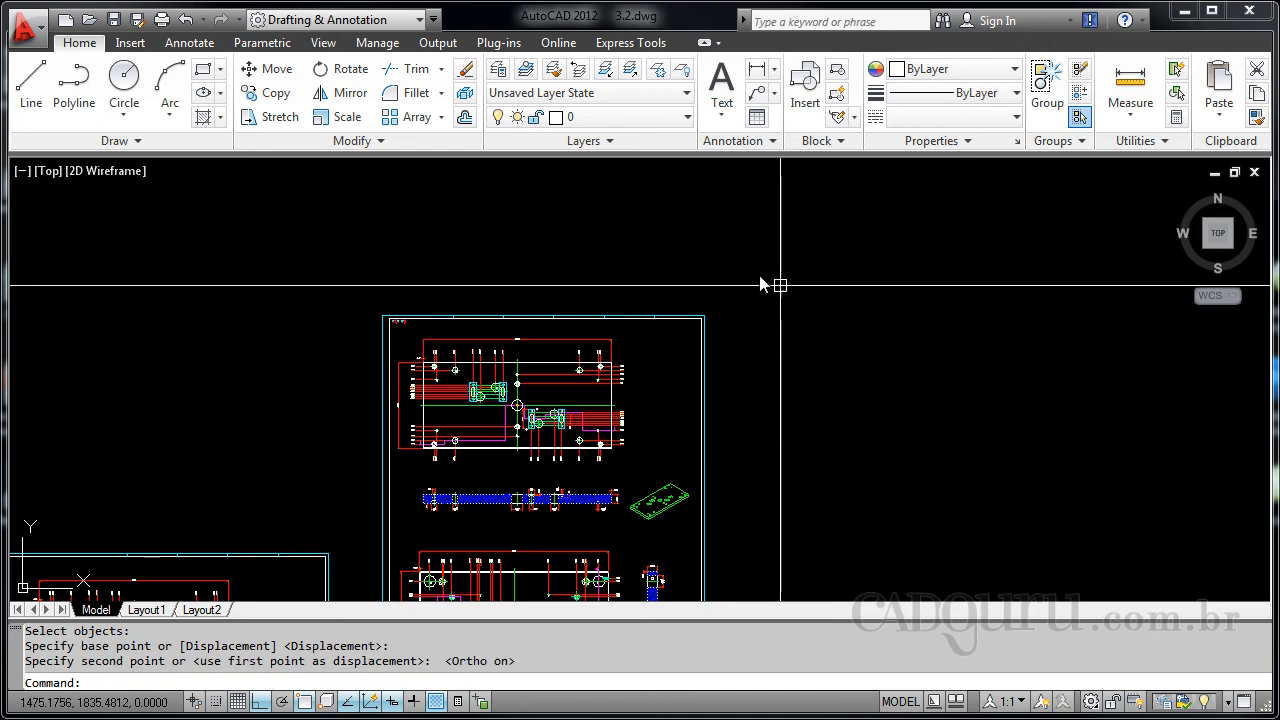
key(Escape)
Compare the tall frame's stacked plate drawings with the side-by-side layout in the wide frame.
scroll(663, 400, down, 3)
scroll(620, 443, up, 1)
scroll(631, 335, up, 1)
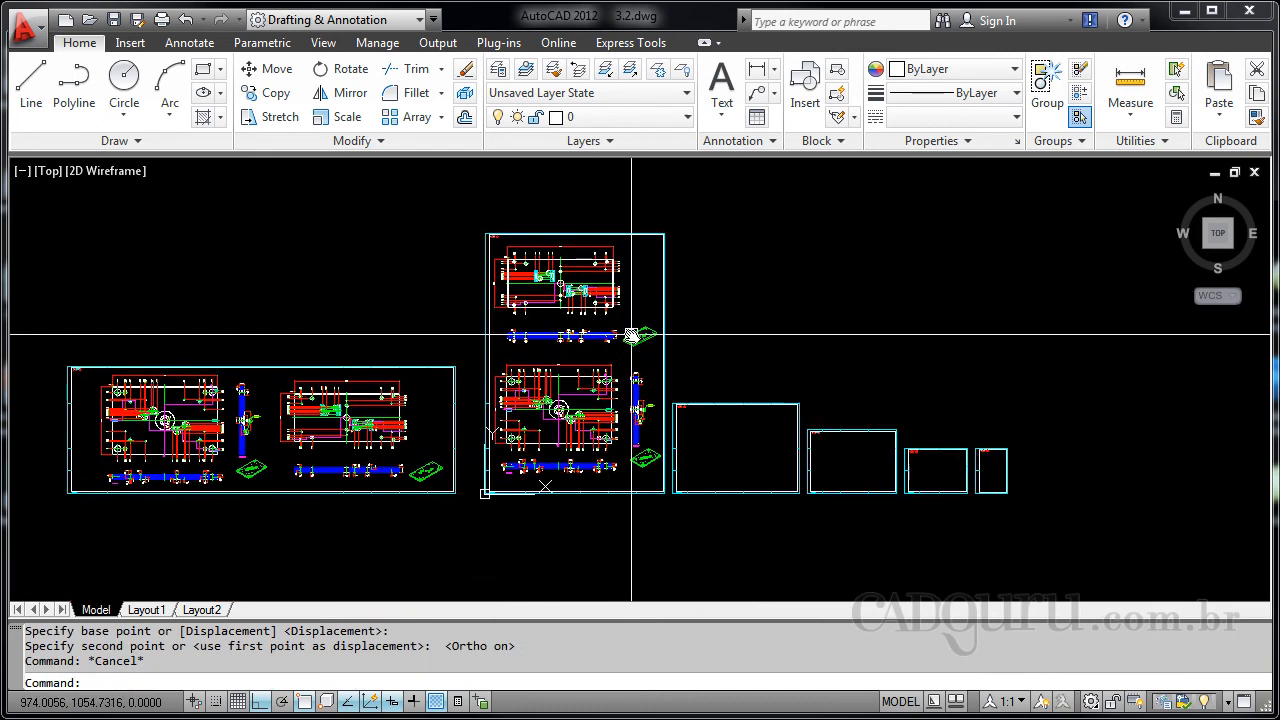
scroll(632, 258, up, 2)
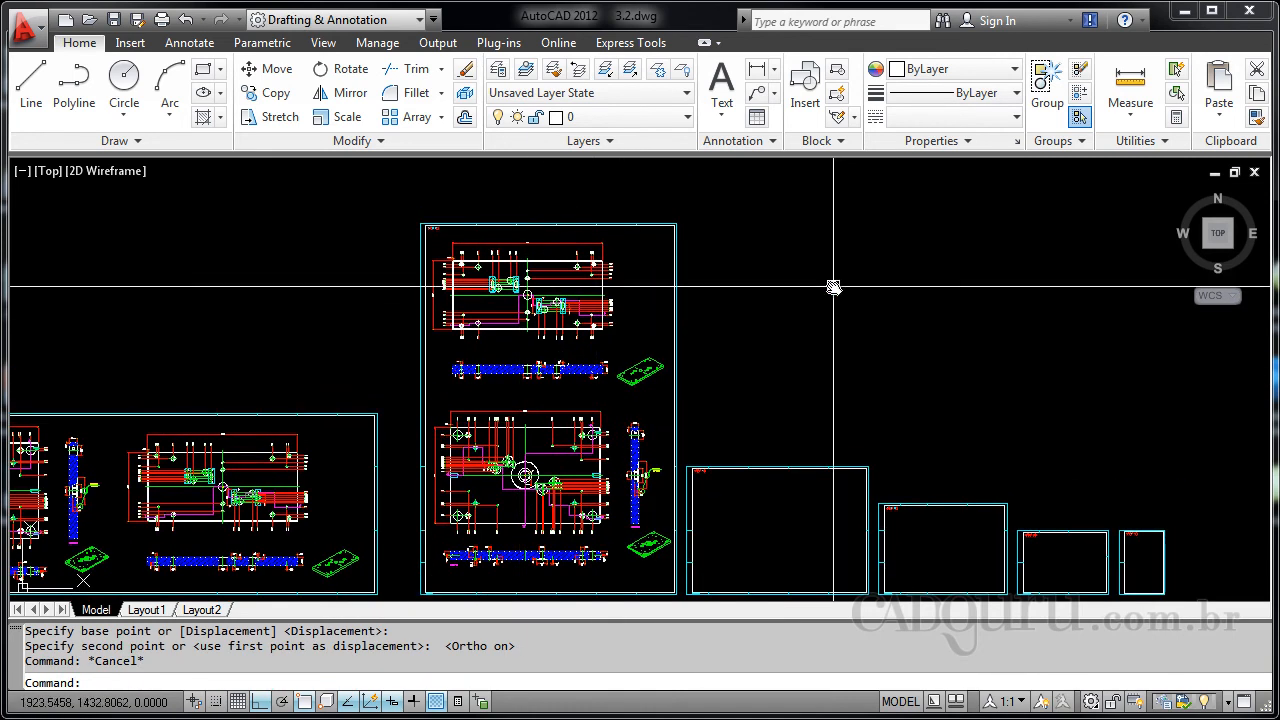
middle_drag(474, 394, 477, 391)
middle_drag(586, 427, 558, 409)
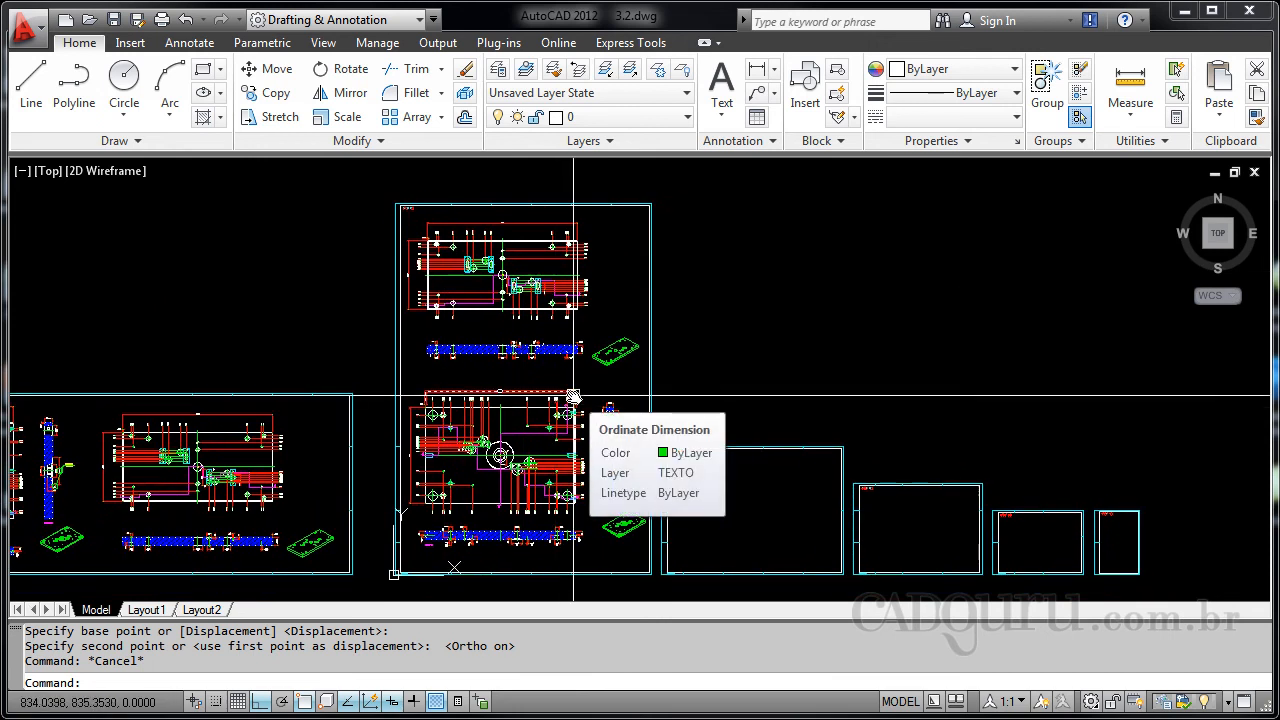
mouse_move(886, 518)
middle_down()
mouse_move(966, 471)
mouse_move(1022, 477)
middle_up()
scroll(515, 435, up, 2)
middle_drag(478, 405, 441, 348)
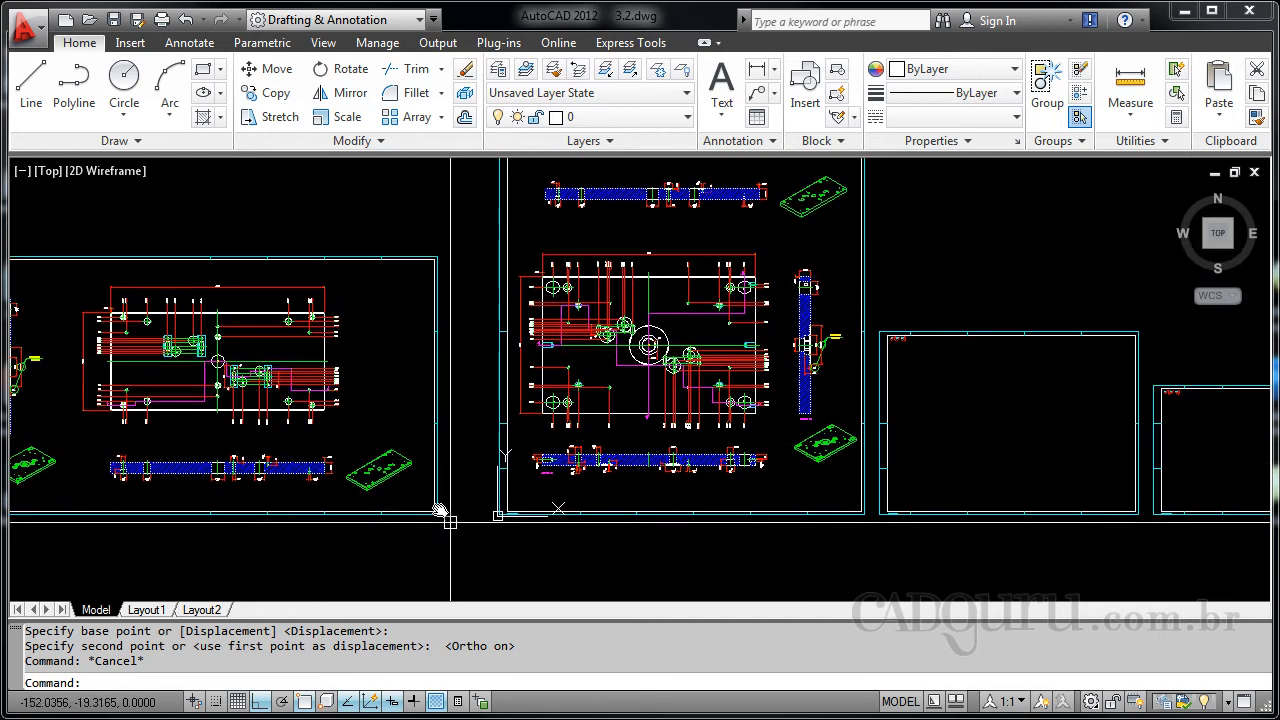
scroll(580, 320, down, 2)
middle_drag(691, 331, 557, 453)
middle_drag(658, 376, 667, 351)
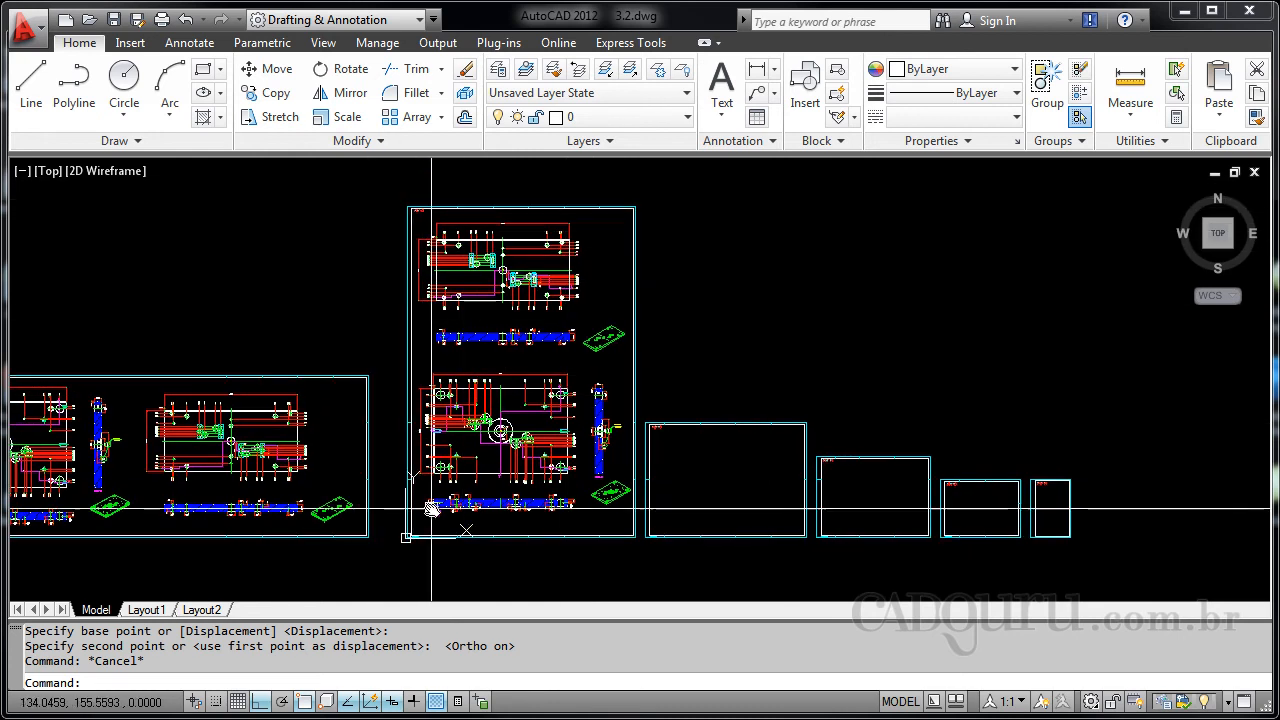
Inspect the tall frame's border, the upper plate's ordinate dimensions and the arrangement of both plates inside the frame.
mouse_move(477, 212)
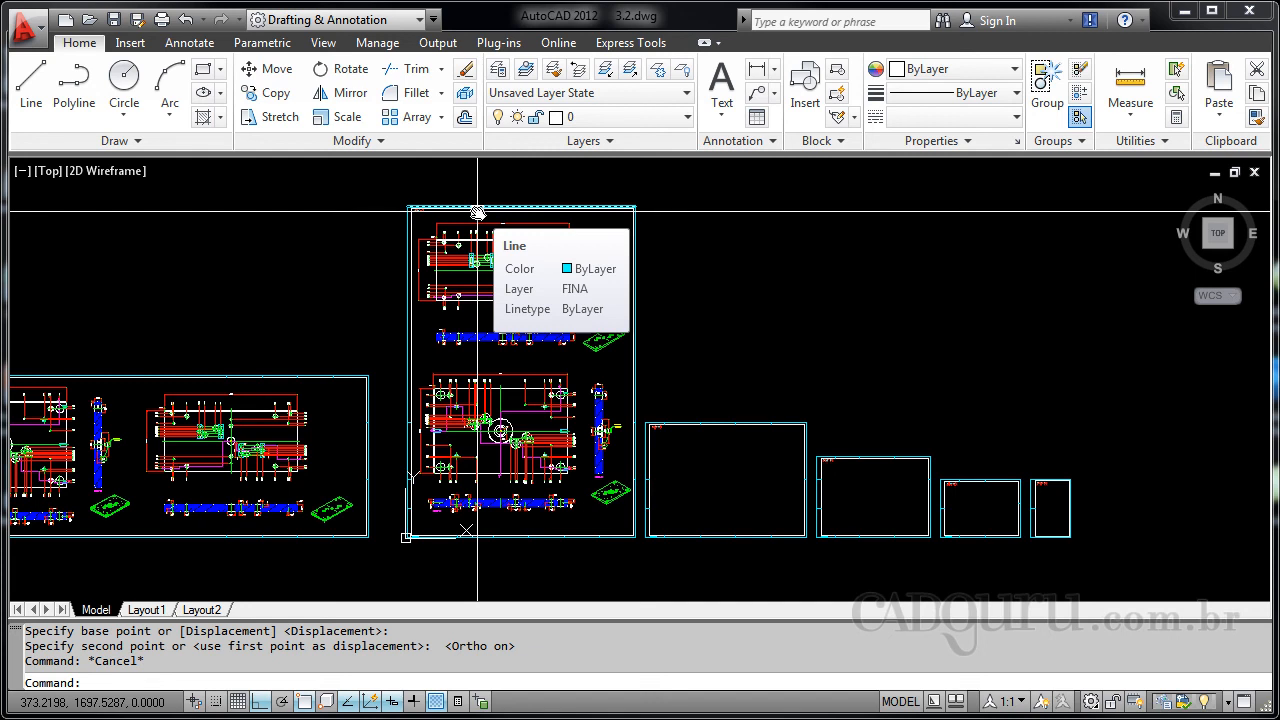
scroll(525, 415, up, 4)
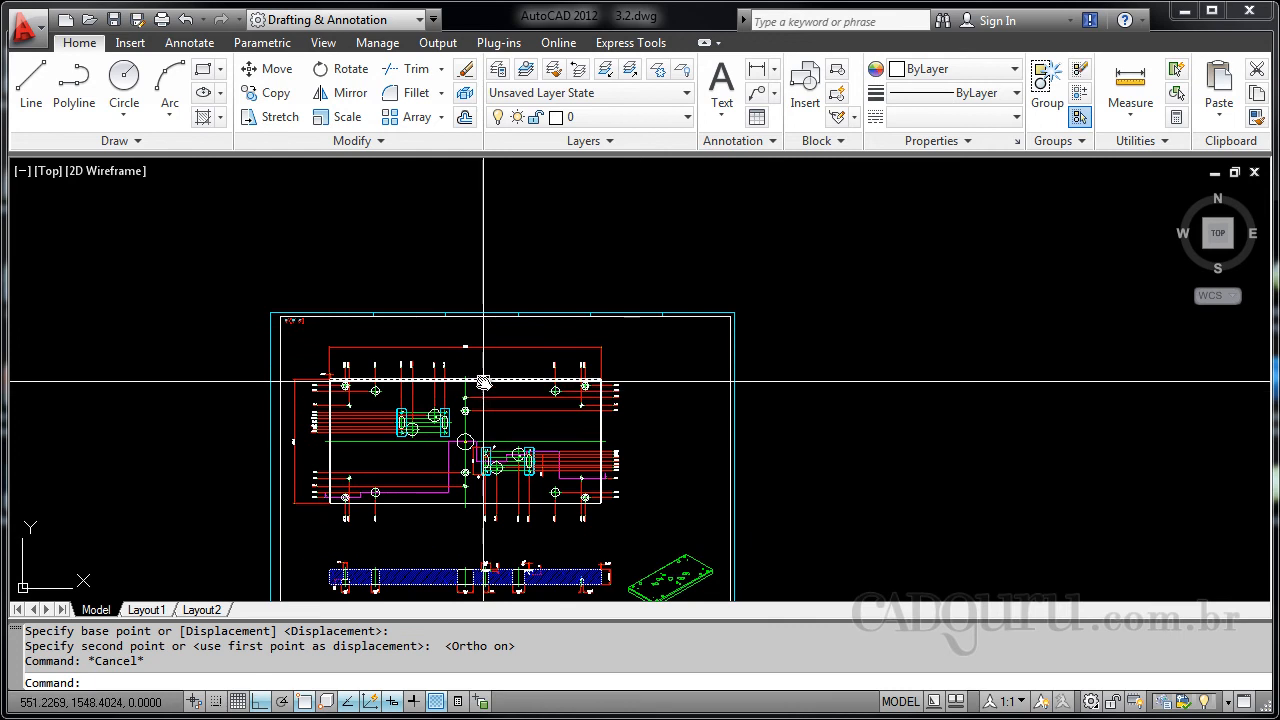
middle_drag(492, 458, 535, 403)
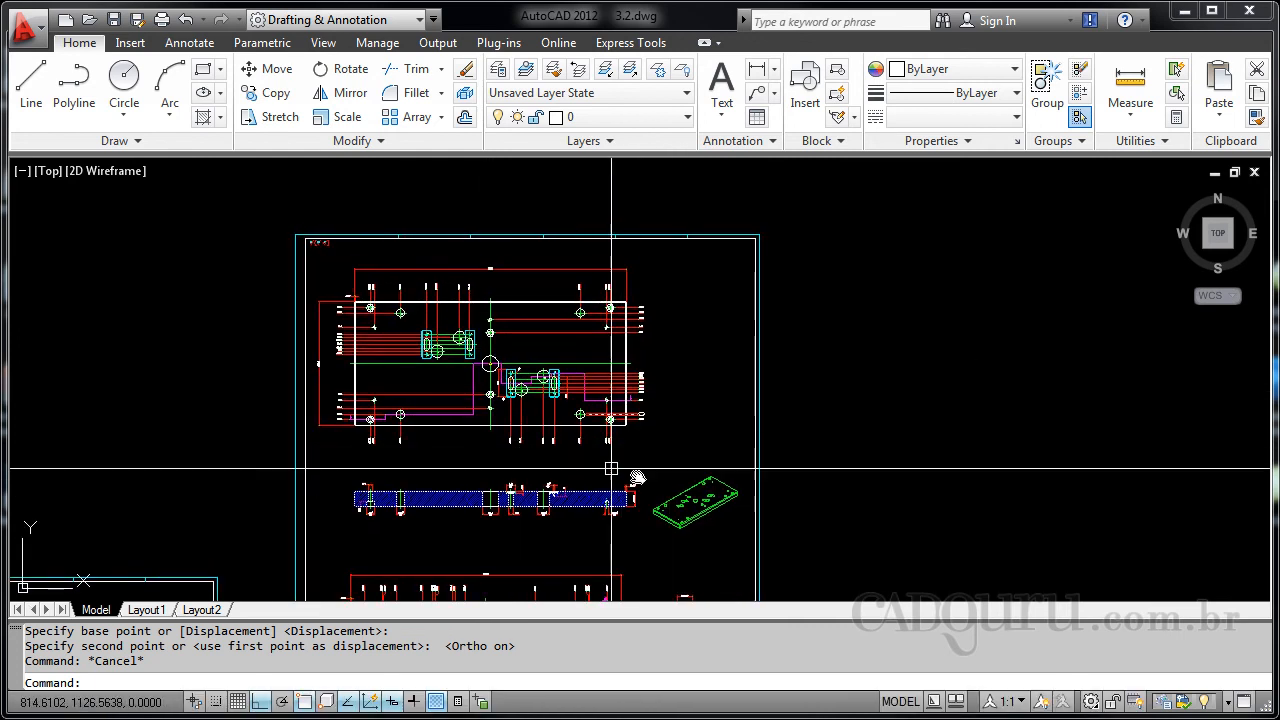
scroll(633, 358, up, 4)
scroll(551, 368, up, 3)
scroll(366, 177, down, 8)
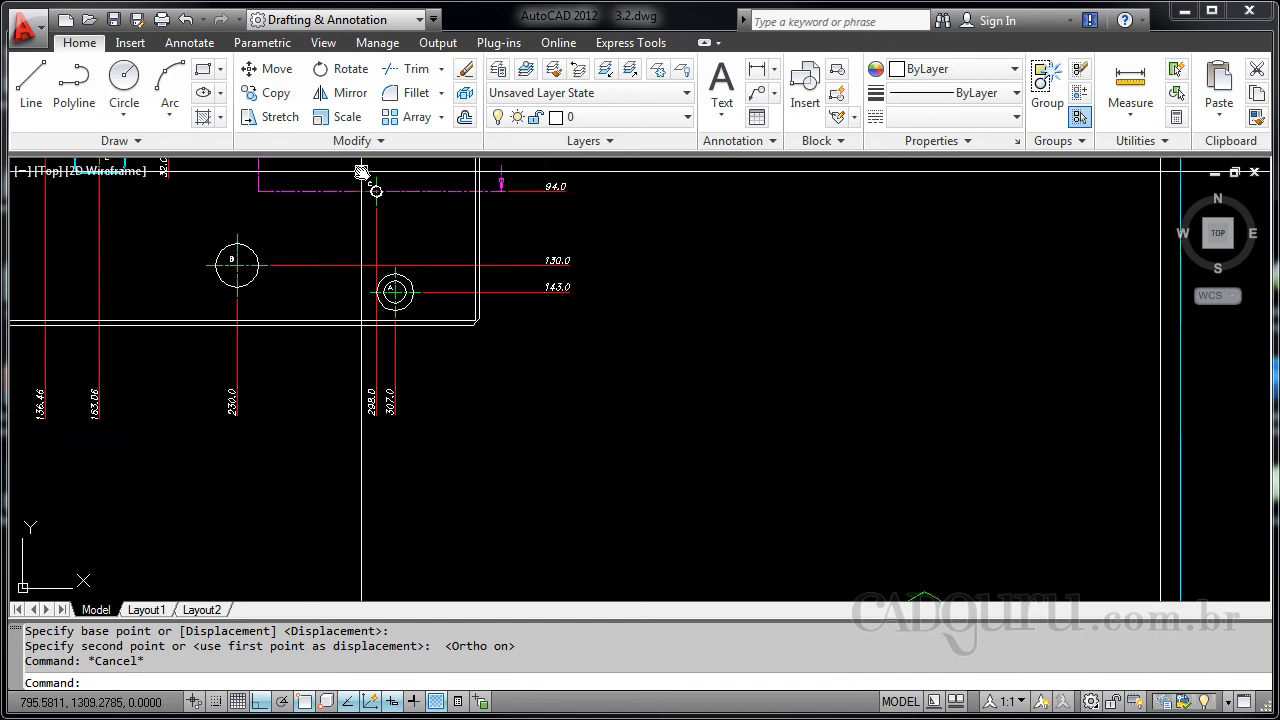
middle_drag(338, 277, 400, 277)
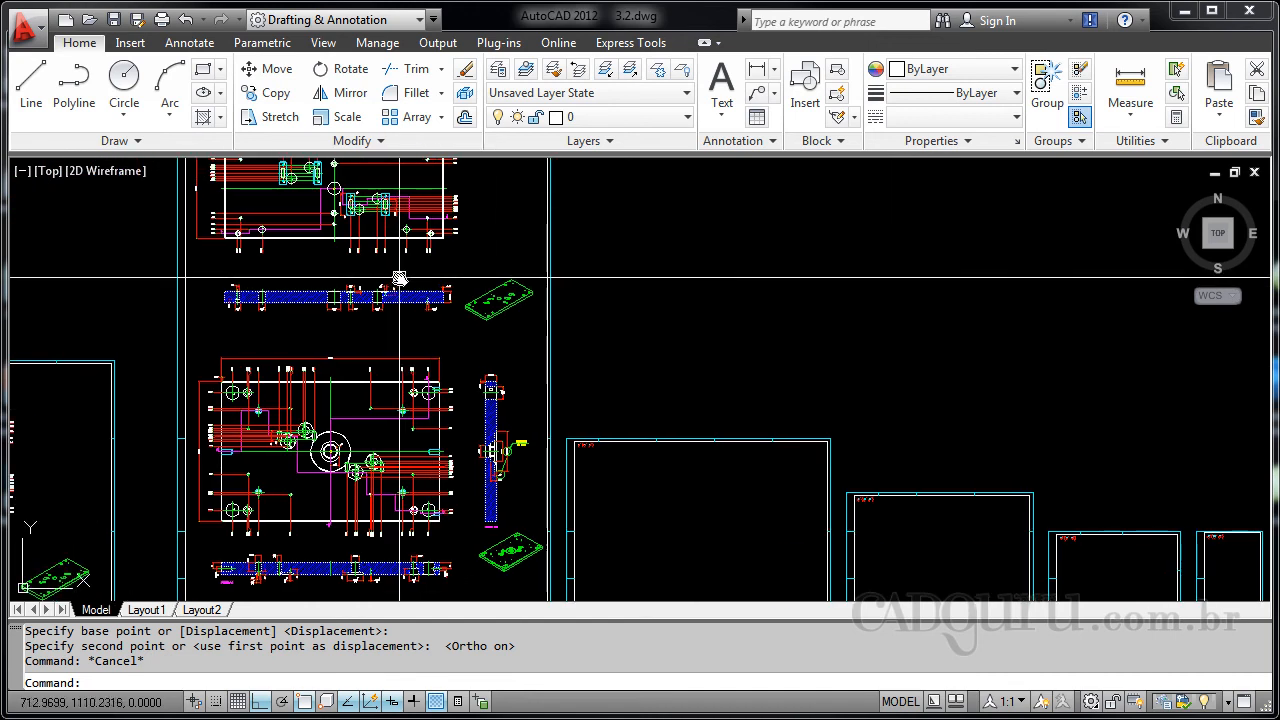
mouse_move(373, 428)
middle_down()
mouse_move(471, 291)
mouse_move(450, 396)
middle_up()
middle_drag(486, 318, 482, 459)
scroll(427, 286, down, 2)
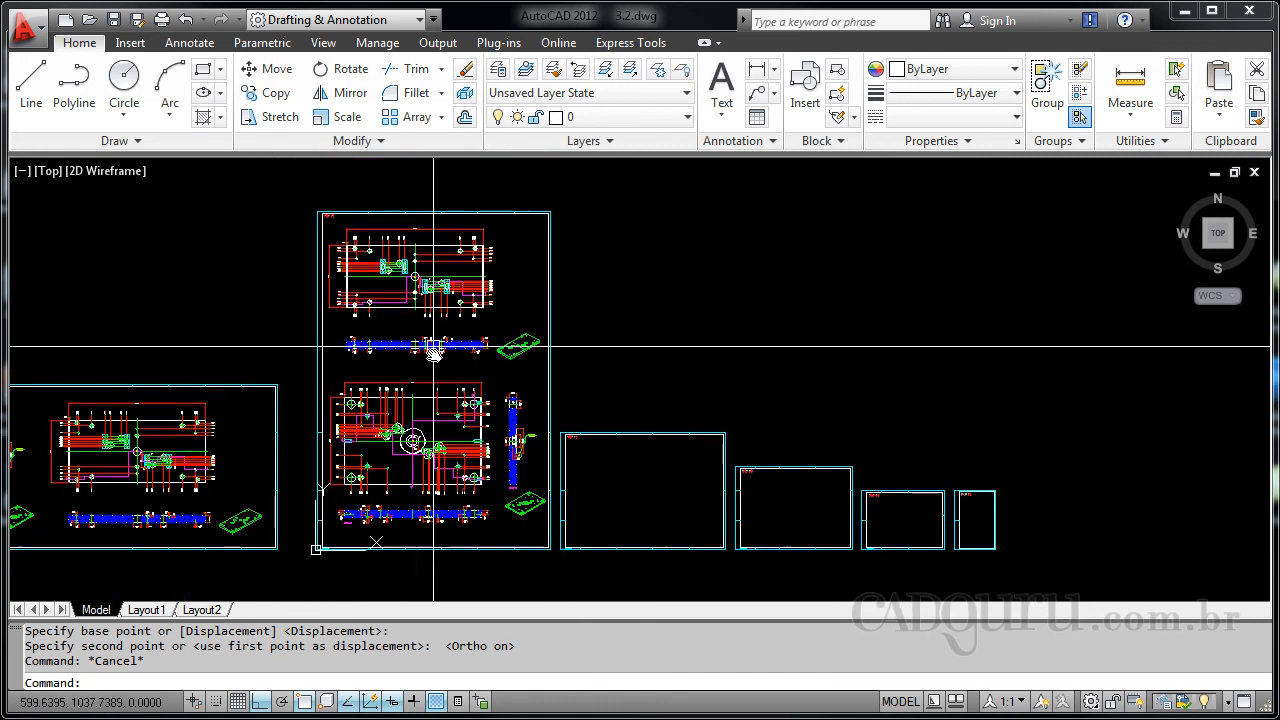
middle_drag(423, 377, 479, 382)
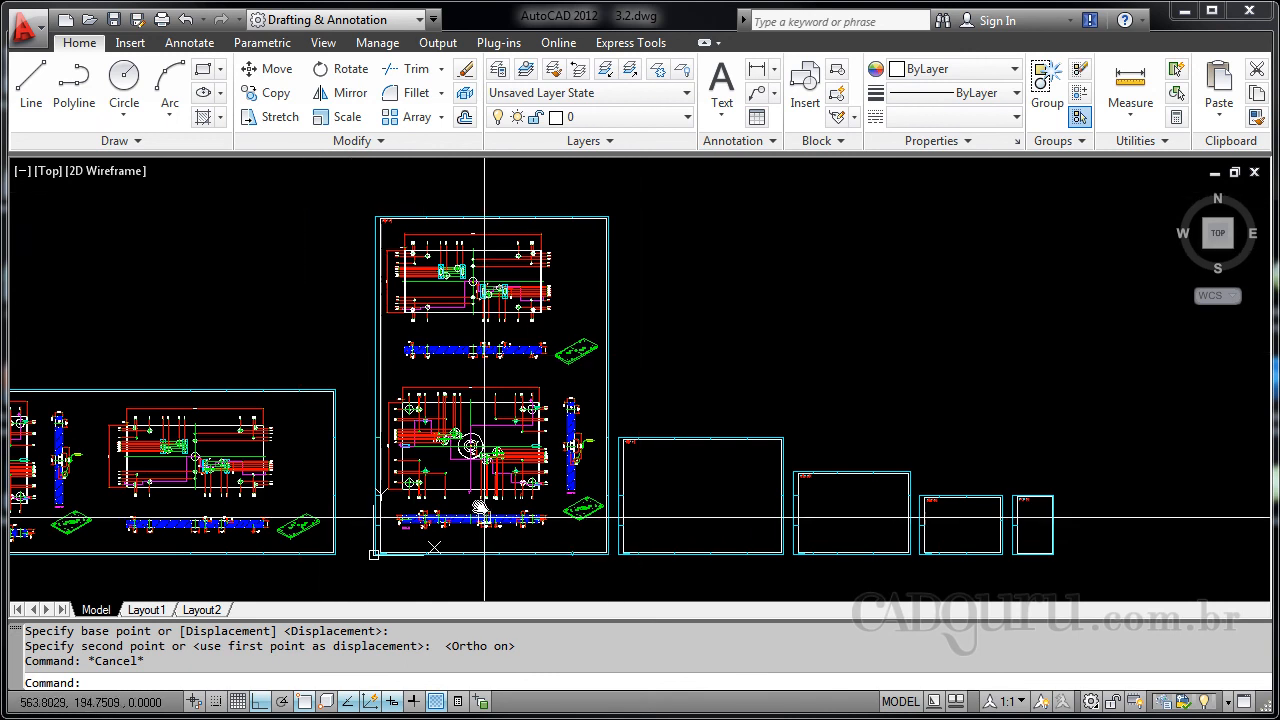
middle_drag(635, 400, 569, 391)
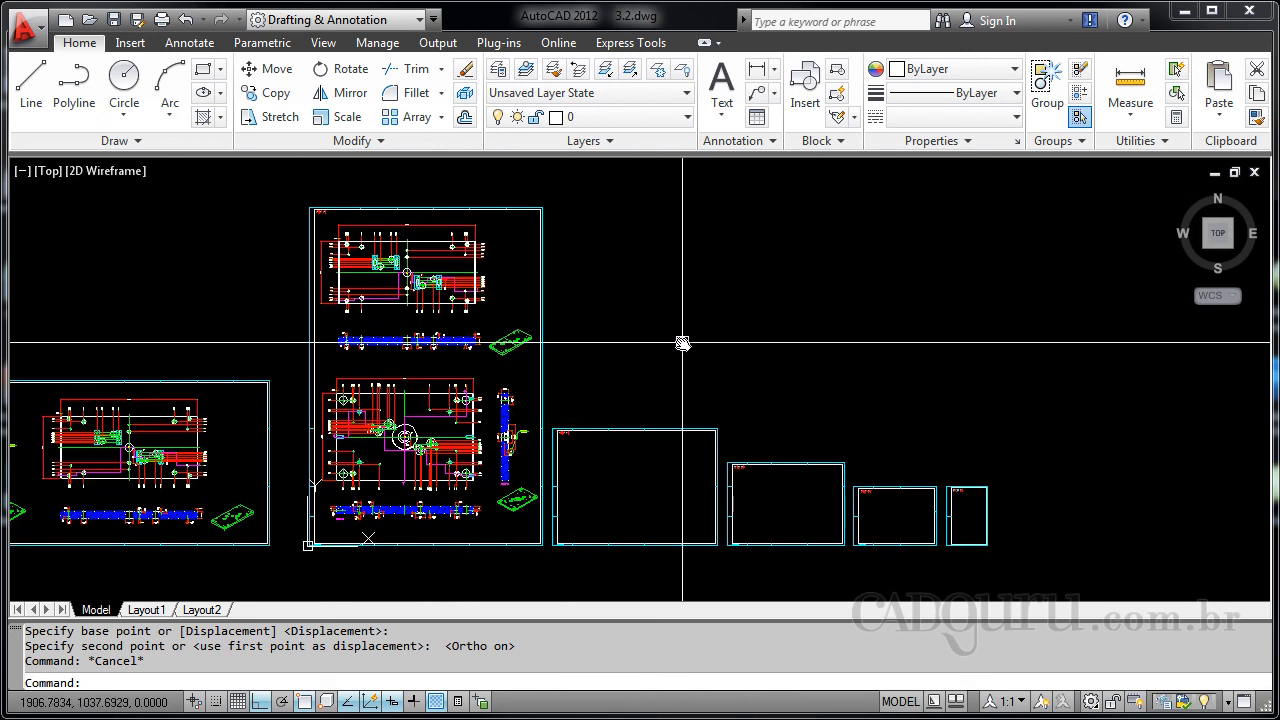